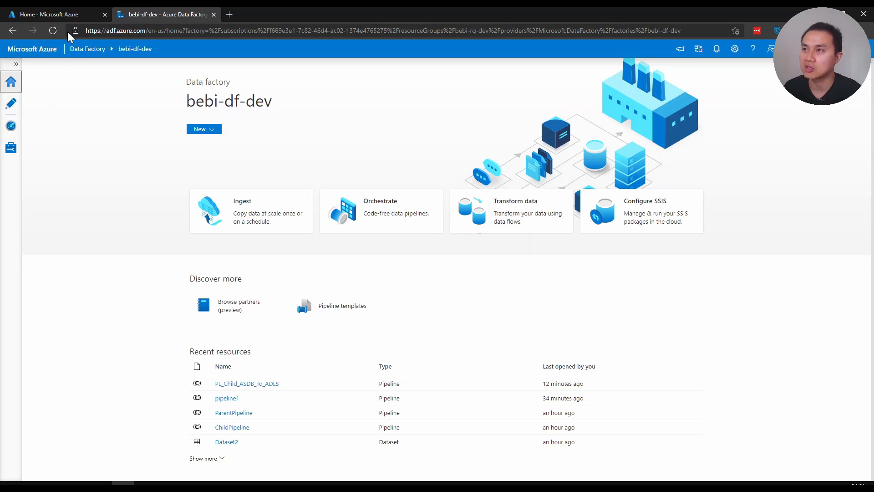
Step: Add a diagnostic setting named adf-diagnotic to the bebi-df-dev data factory in the Azure portal
click(65, 12)
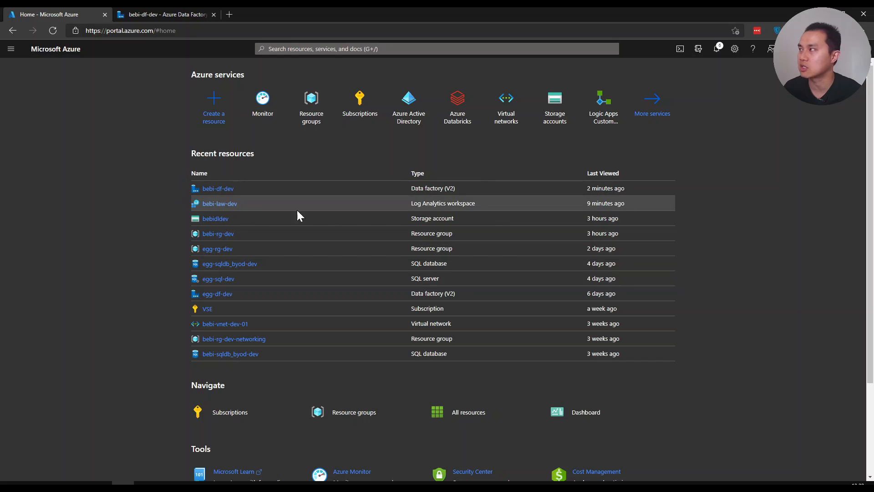
click(223, 194)
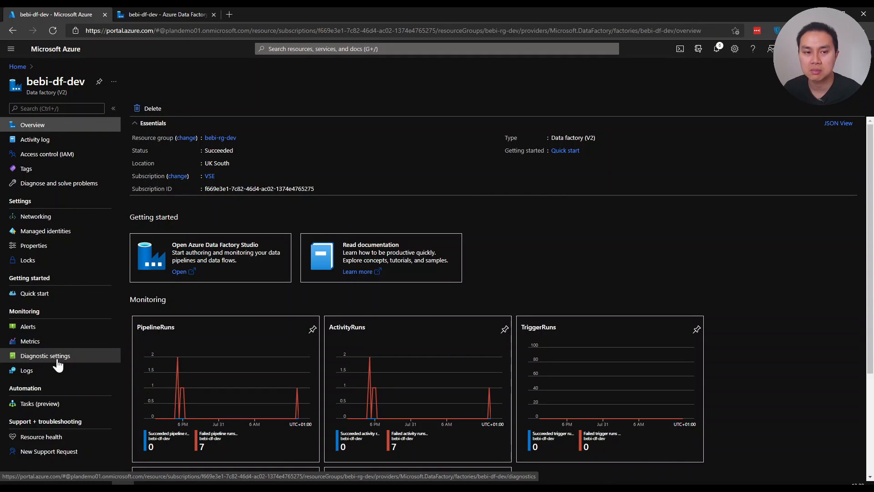
click(57, 359)
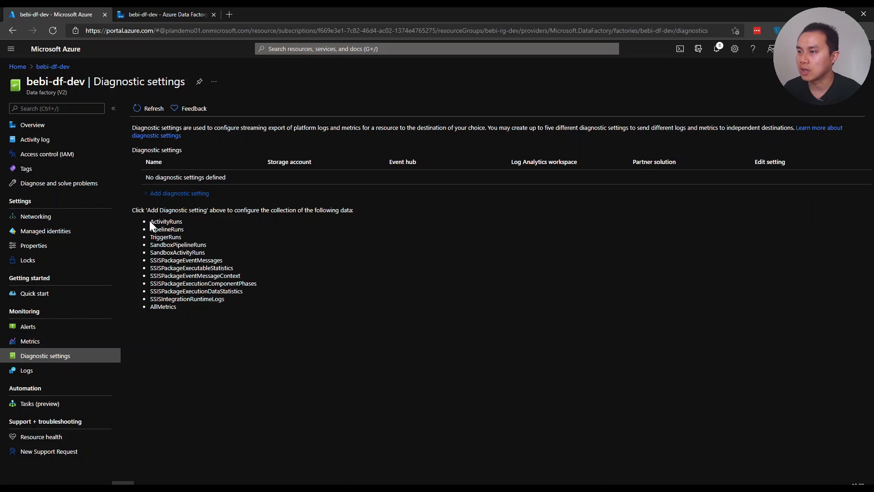
click(196, 194)
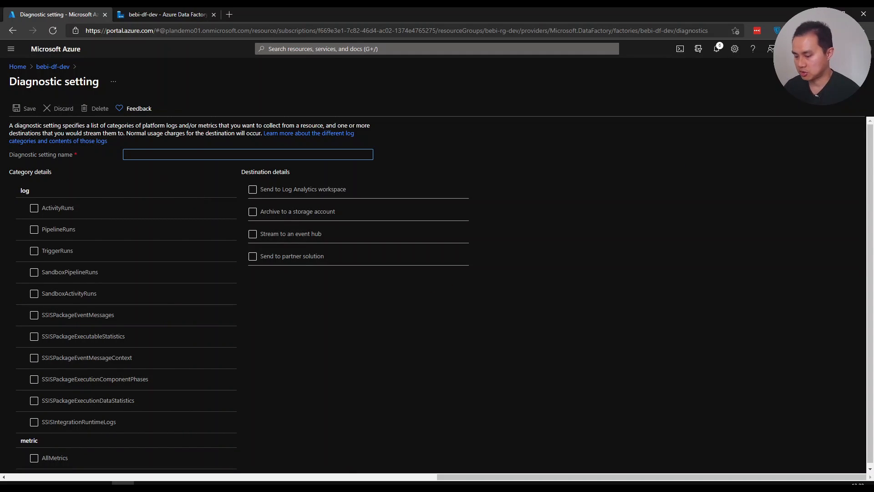
text(adf-)
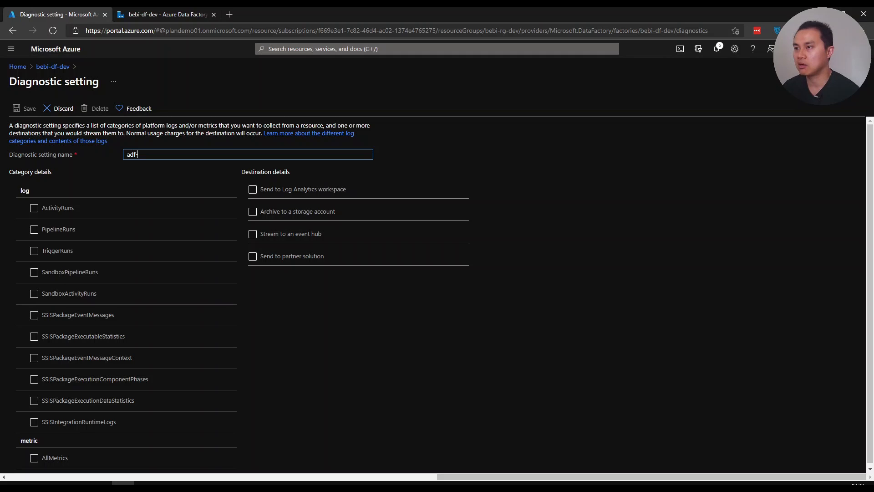
text(diagnostic)
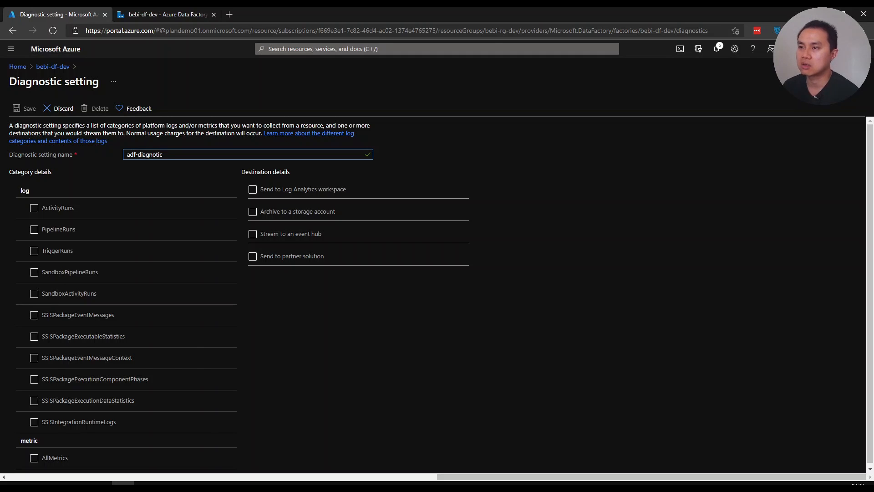
Step: Include the ActivityRuns, PipelineRuns and TriggerRuns logs and AllMetrics in the diagnostic setting
click(33, 207)
click(34, 228)
click(32, 249)
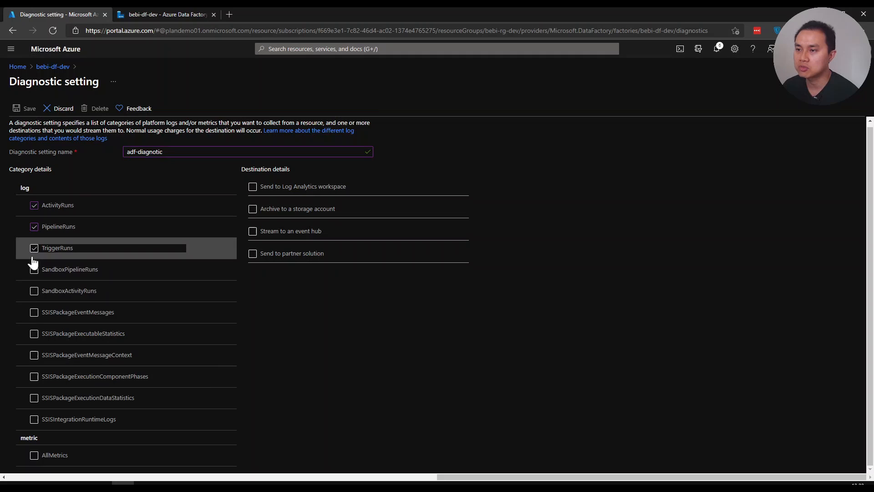
click(40, 458)
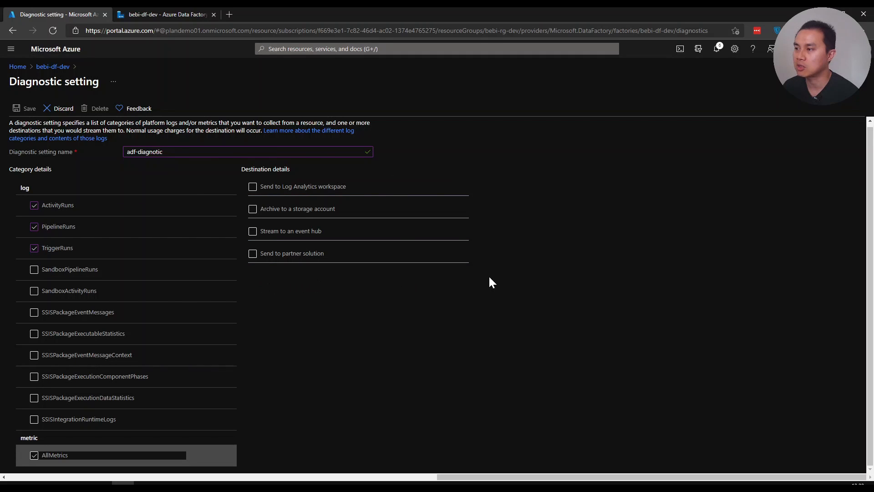
Step: Send the data to the bebi-law-dev Log Analytics workspace with resource-specific tables, and save the diagnostic setting
click(332, 195)
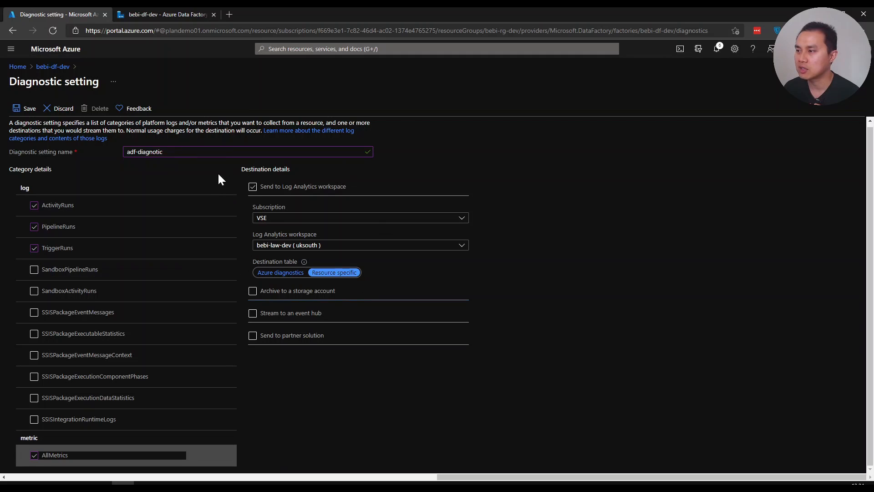
click(23, 108)
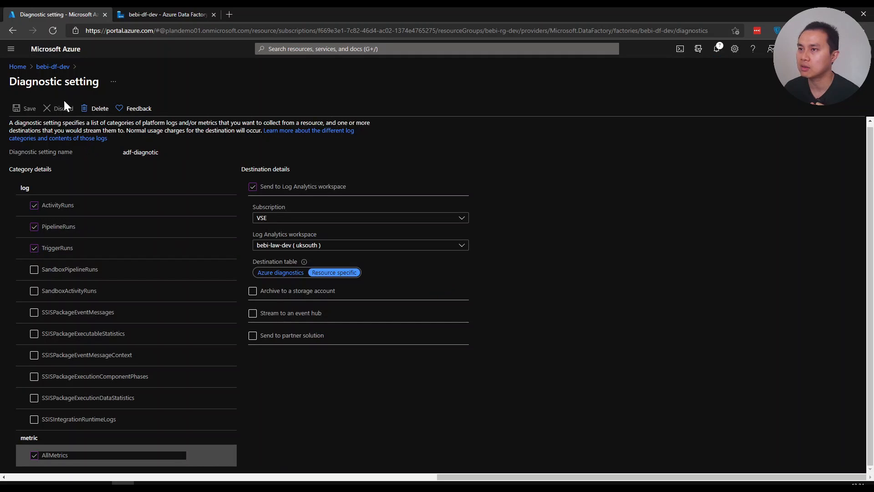
click(53, 66)
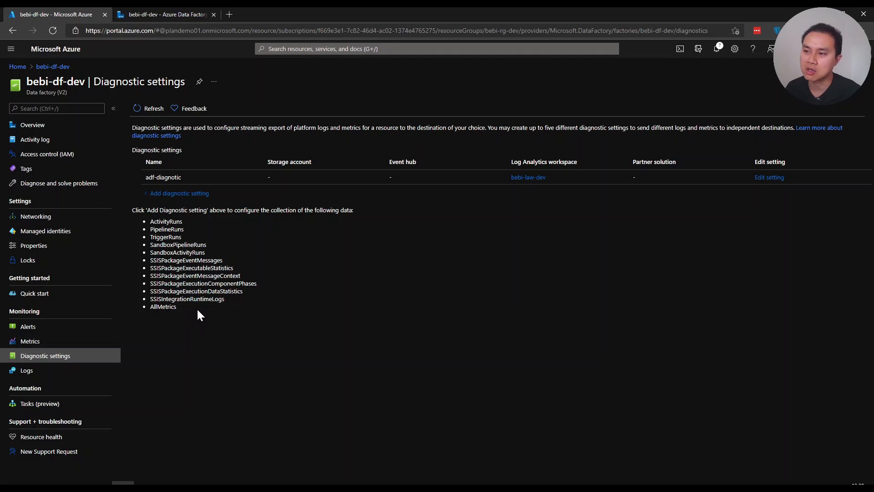
Step: Open the data factory's logs, dismiss the example queries gallery and look over the available Data factories tables
click(27, 375)
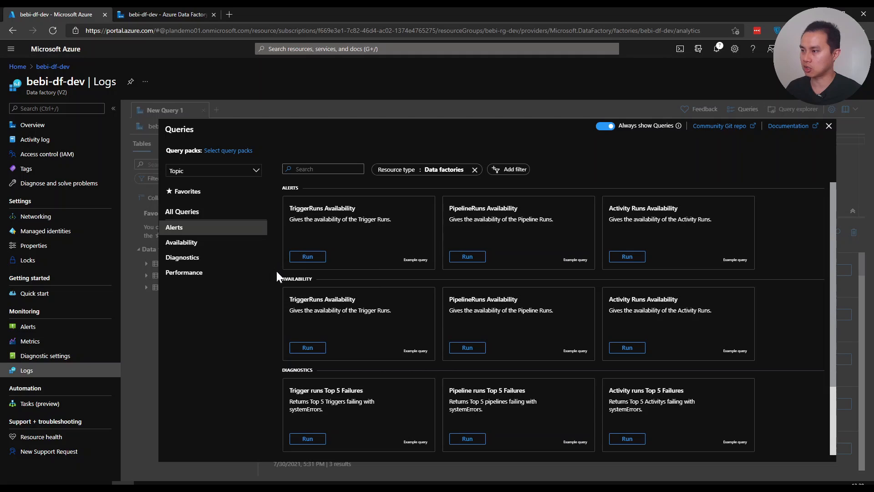
scroll(397, 292, down, 2)
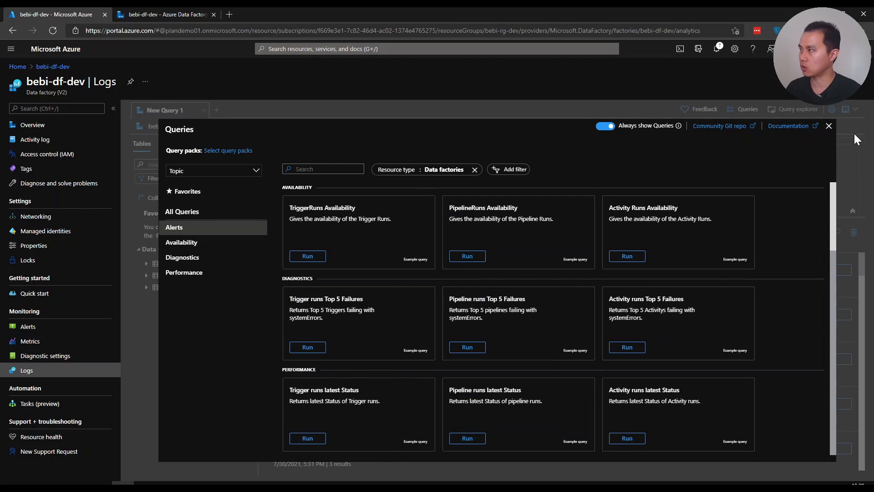
click(829, 126)
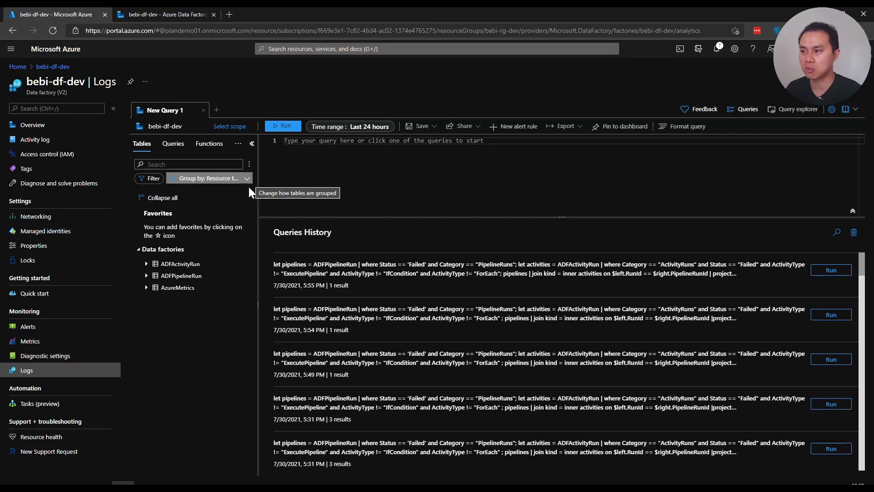
mouse_move(164, 268)
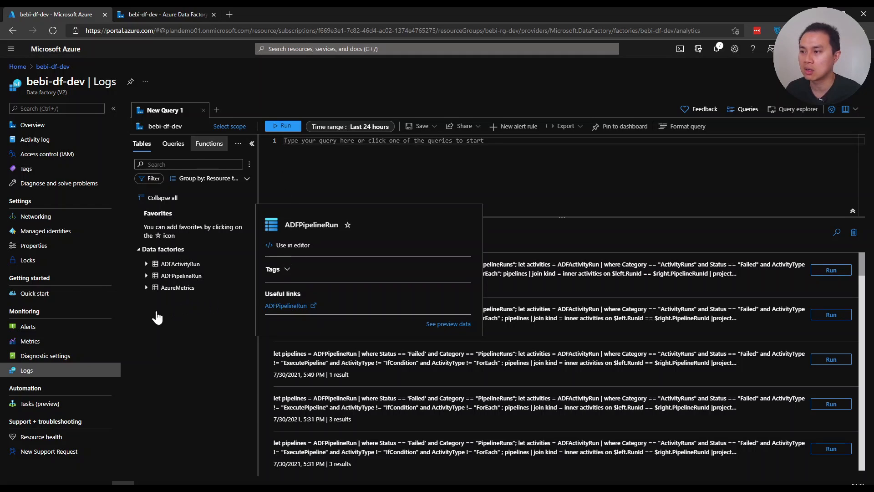
mouse_move(191, 285)
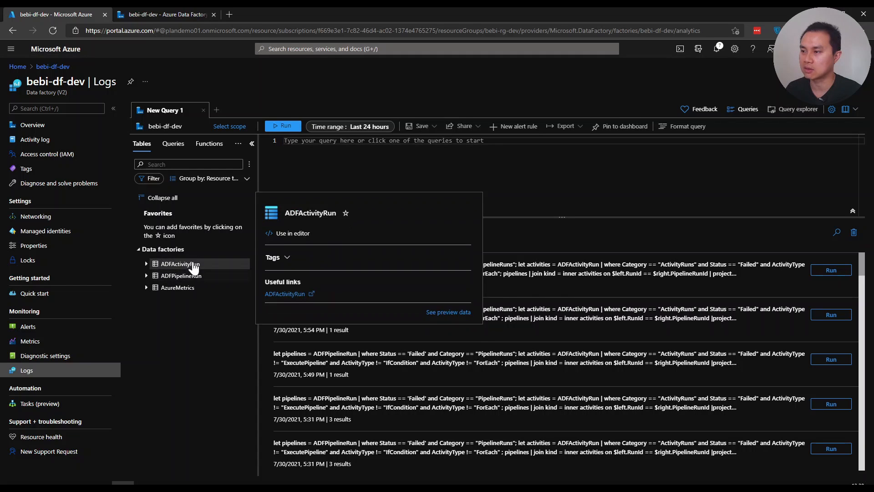
Step: Query the ADFPipelineRun table for the last 24 hours and resize the panes to show the results
double_click(193, 276)
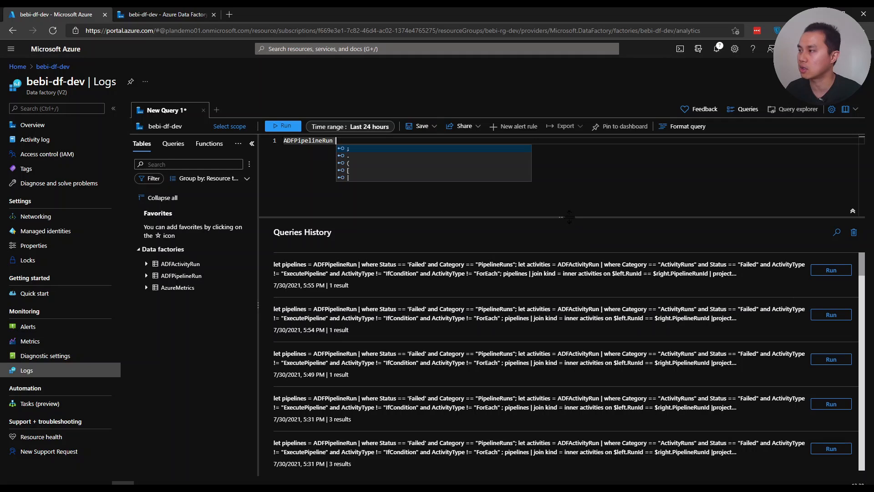
drag(569, 217, 577, 385)
click(285, 127)
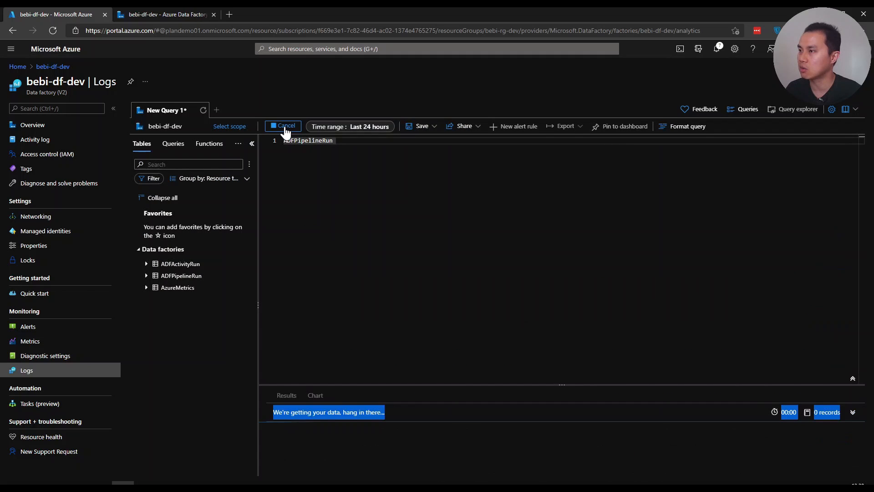
drag(571, 385, 570, 298)
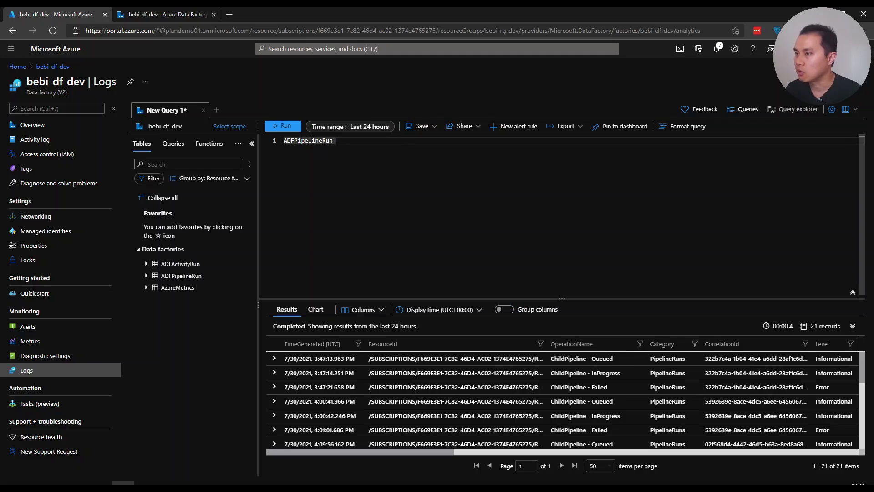
click(337, 141)
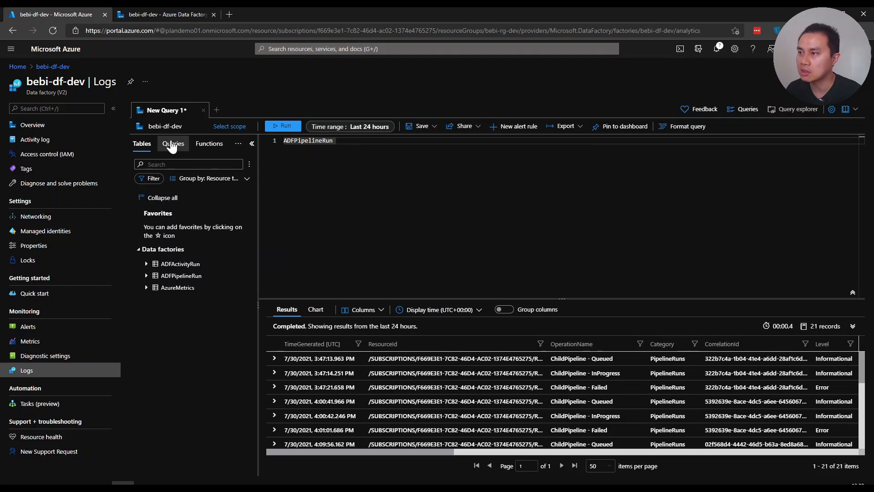
Step: Replace the editor's query with the example diagnostics query Pipeline runs Top 5 Failures
click(172, 144)
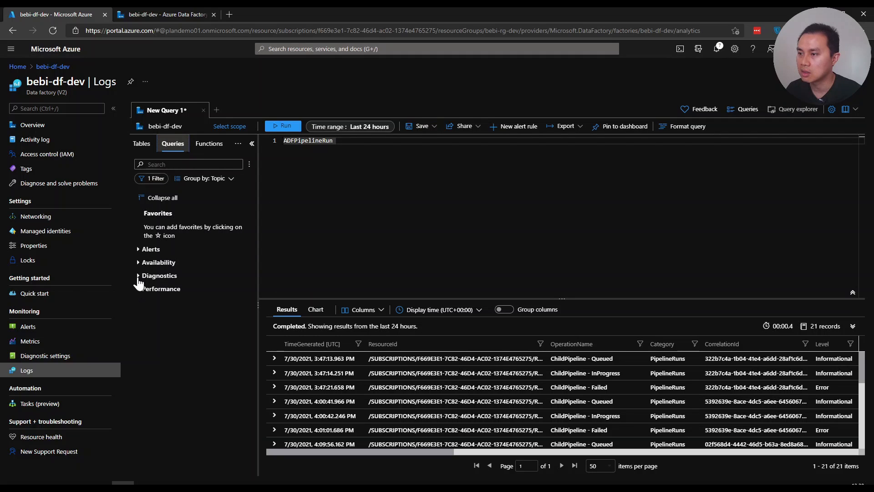
click(138, 276)
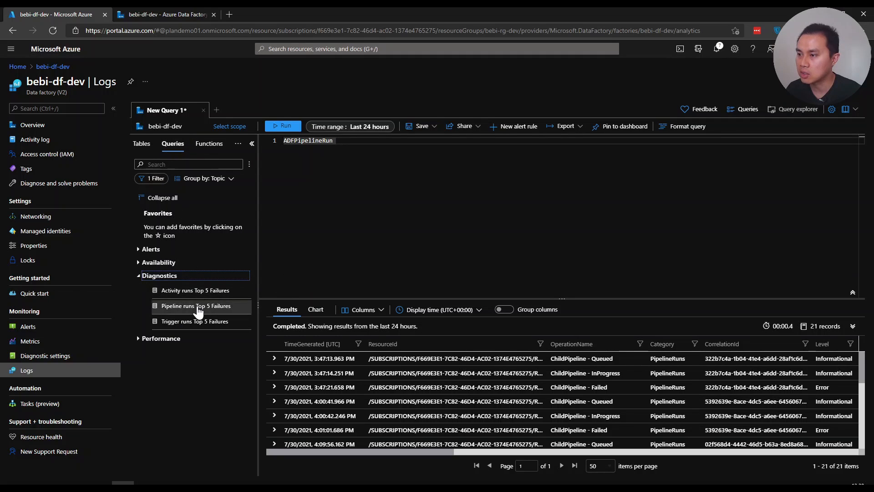
click(326, 140)
key(ctrl+a)
key(BackSpace)
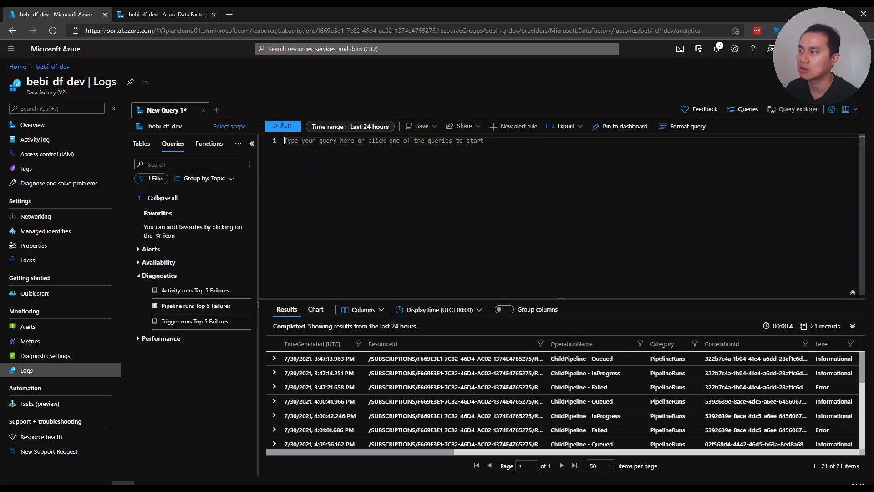
click(193, 308)
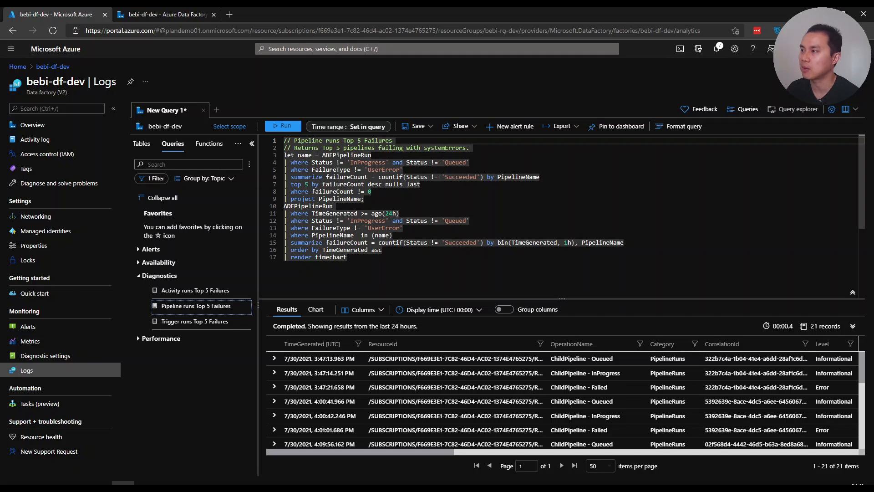
click(474, 148)
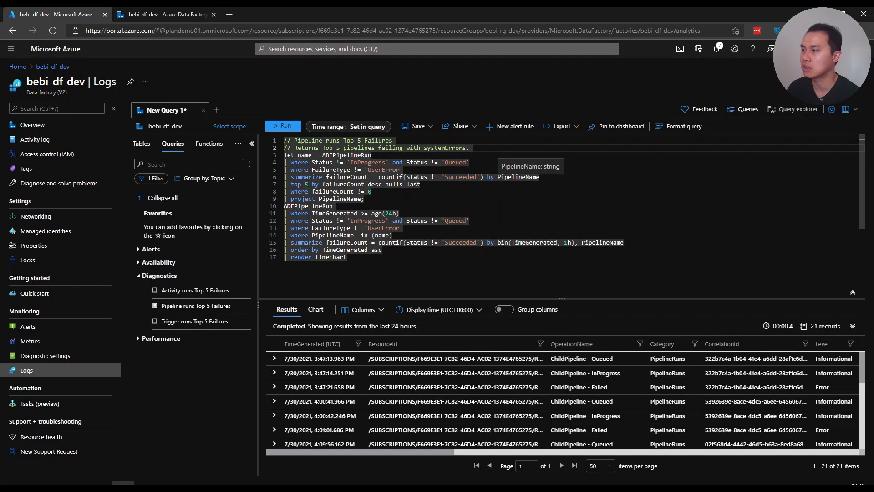
Step: Remove both filter lines that exclude the FailureType 'UserError' from the query
drag(404, 170, 284, 170)
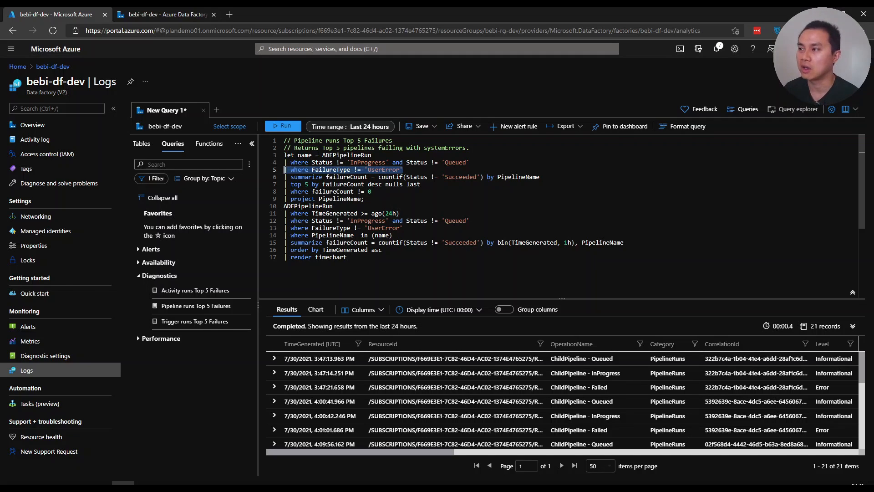
key(BackSpace)
key(BackSpace)
key(Down)
key(Down)
key(Down)
key(Down)
key(Down)
key(Down)
key(Down)
key(Down)
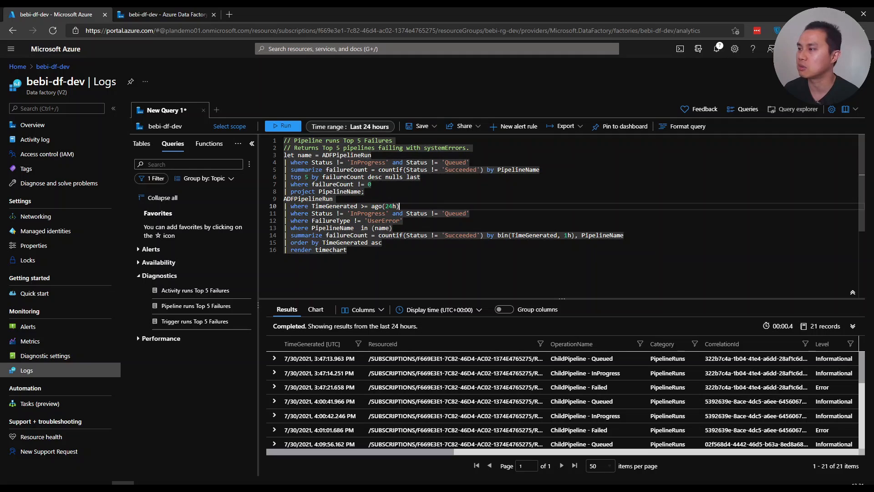
key(shift+Home)
key(BackSpace)
key(BackSpace)
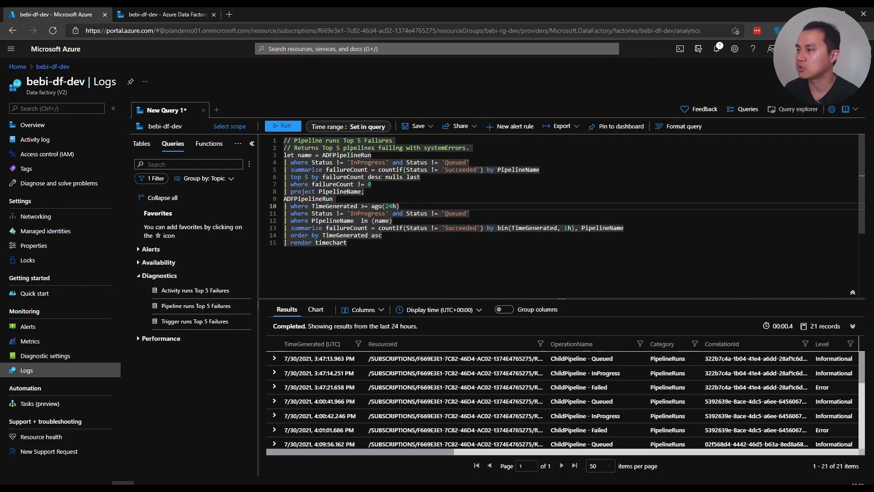
Step: Remove the TimeGenerated >= ago(24h) filter line and run the query
key(Up)
key(shift+Home)
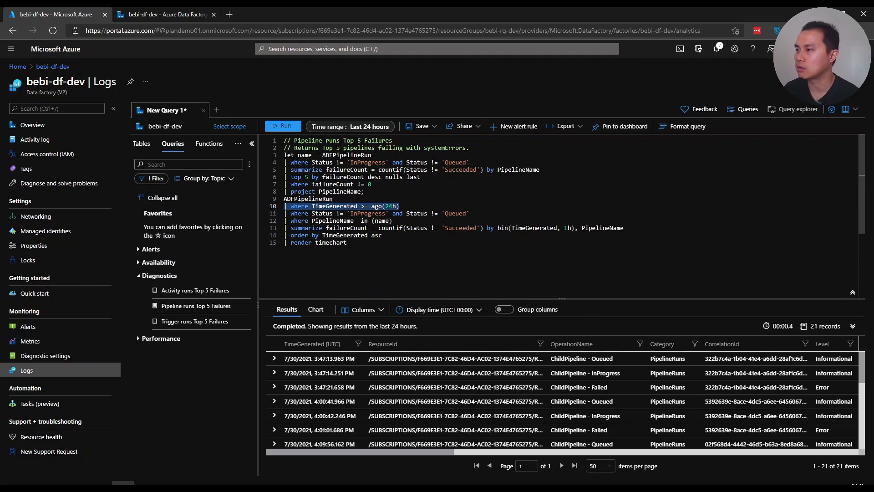
key(BackSpace)
key(BackSpace)
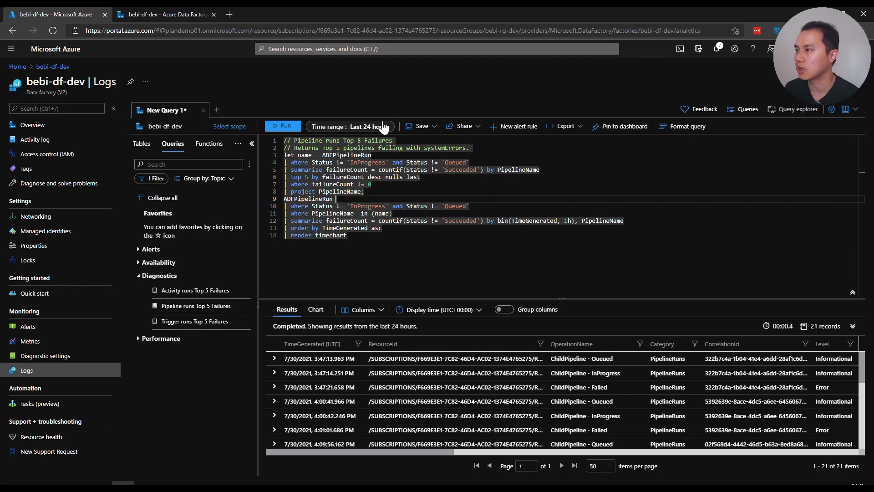
click(294, 127)
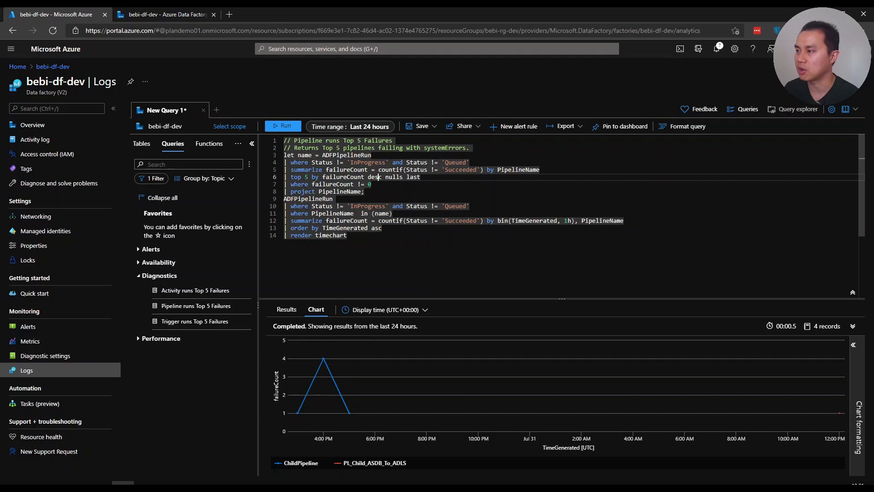
Step: Examine the query's let name block and the ADFPipelineRun block that renders the timechart
click(348, 236)
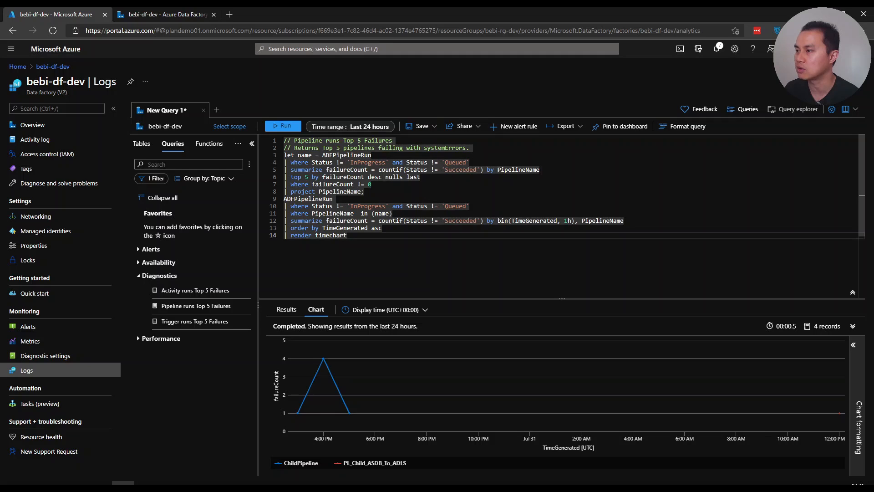
drag(365, 192, 284, 155)
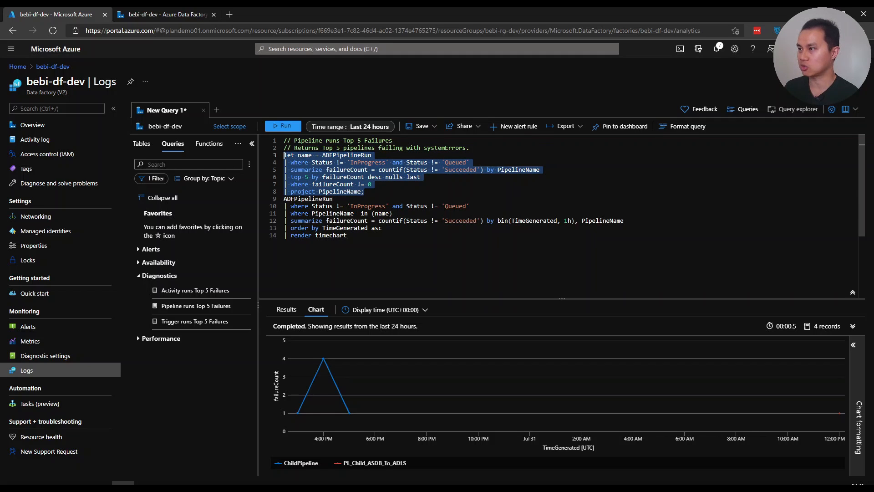
click(315, 199)
drag(365, 192, 284, 155)
click(304, 155)
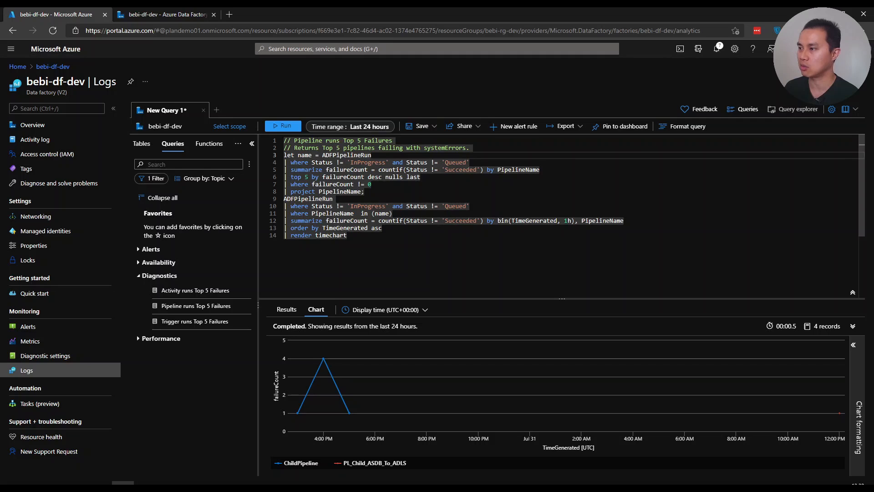
drag(283, 198, 347, 235)
click(347, 235)
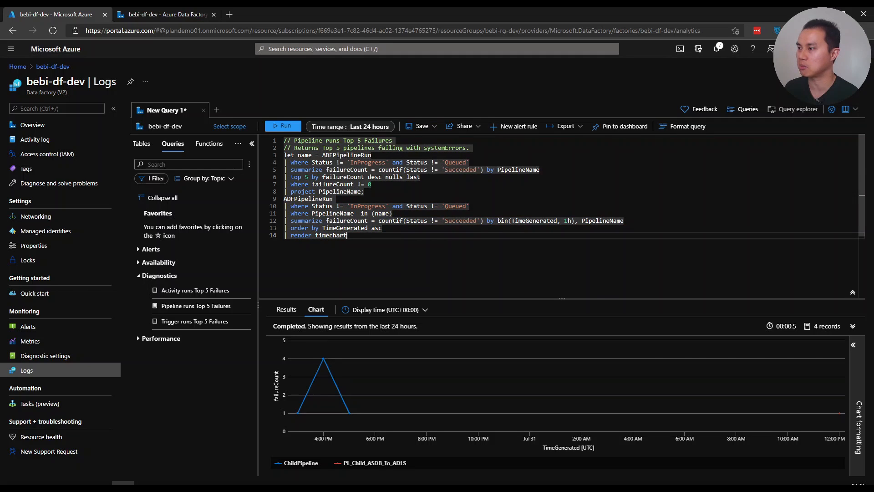
Step: Show the query output as a results table and clear the whole Pipeline runs Top 5 Failures query from the editor
drag(308, 213, 393, 213)
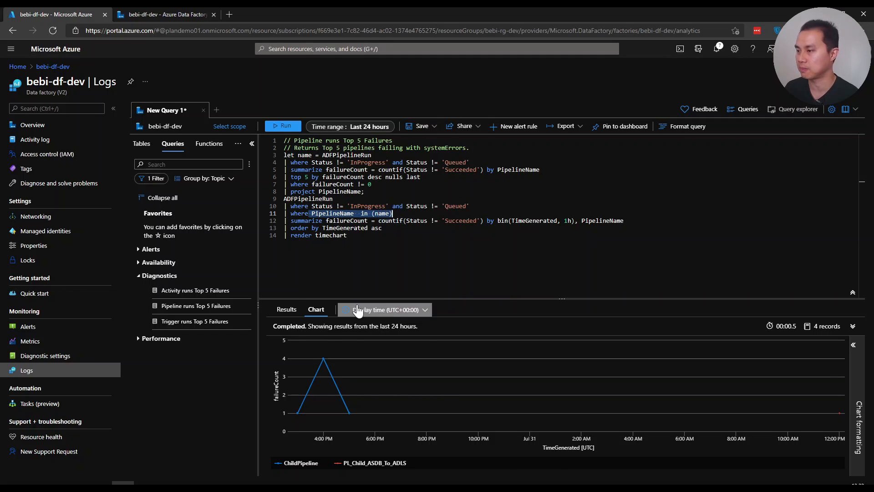
click(286, 309)
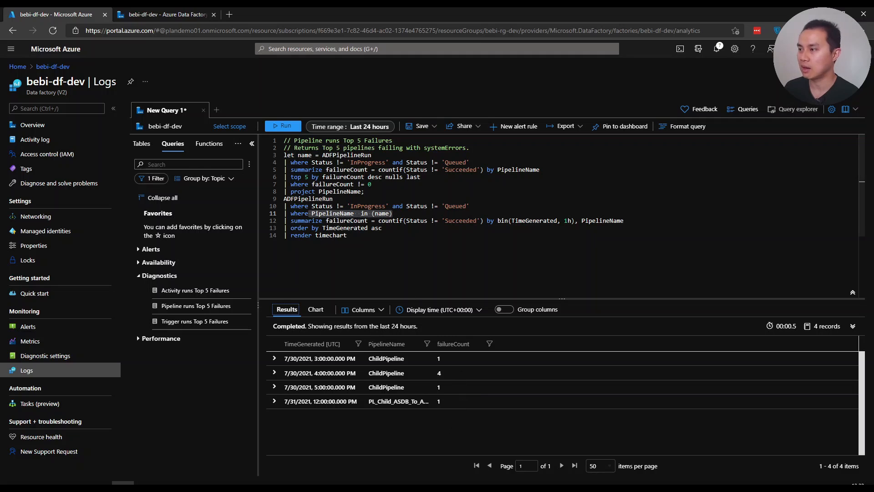
key(ctrl+a)
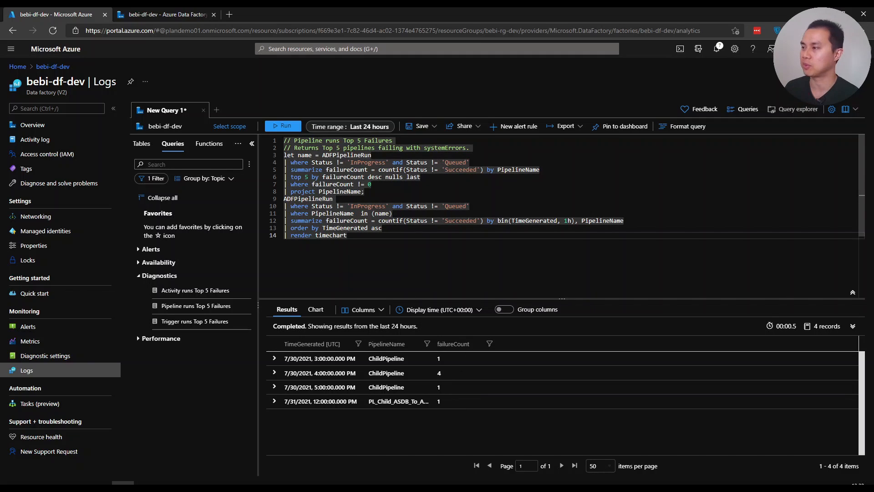
text(R)
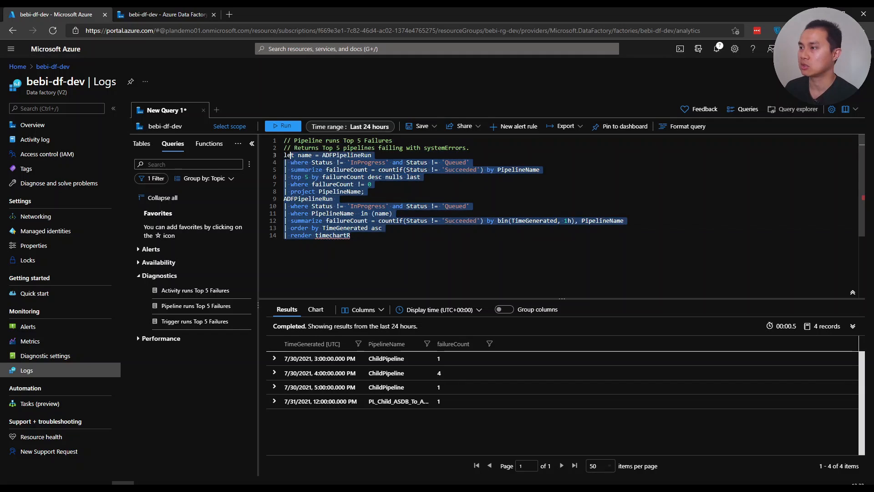
key(Delete)
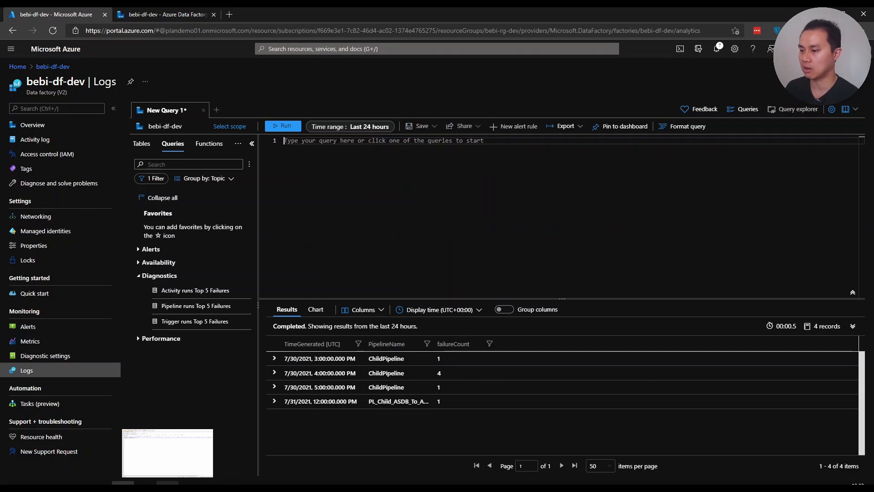
Step: Copy the whole query from 'KQL - Alert when ADF pipeline failed.txt' in Notepad++ and paste it into the Logs query editor in the browser
click(167, 486)
key(shift+Up)
key(shift+Up)
key(shift+Up)
key(shift+Up)
key(shift+Up)
key(shift+Up)
key(shift+Up)
key(shift+Home)
key(ctrl+c)
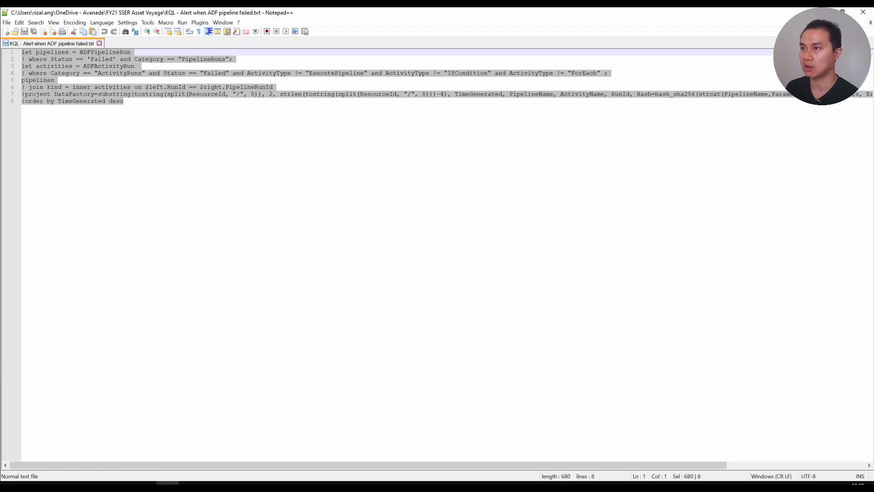
click(123, 482)
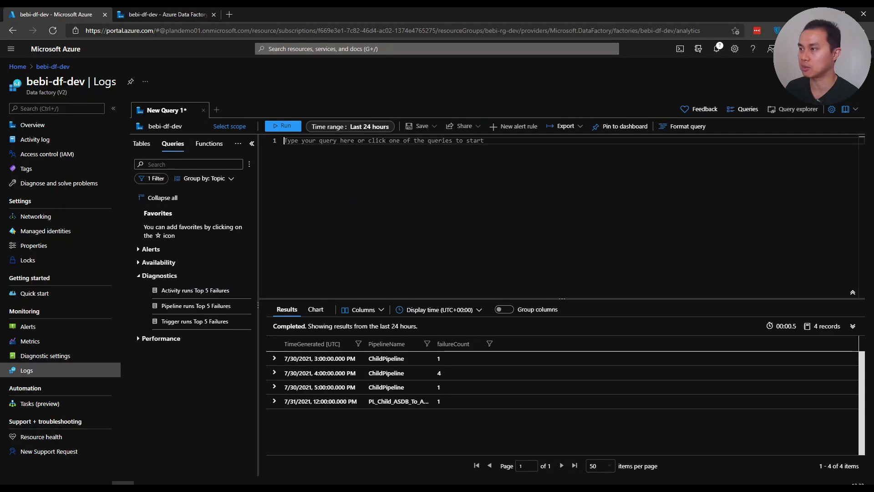
key(ctrl+v)
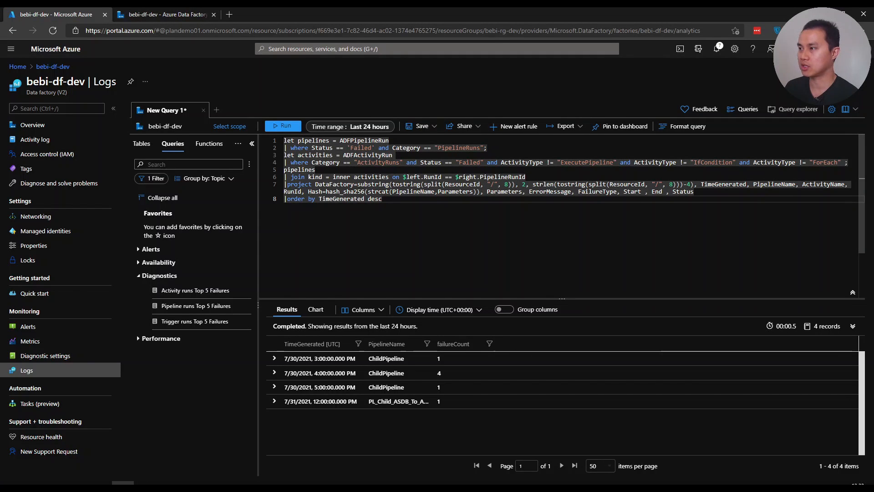
Step: Examine the let pipelines and let activities blocks, including the ExecutePipeline, IfCondition and ForEach activity type exclusions
click(420, 148)
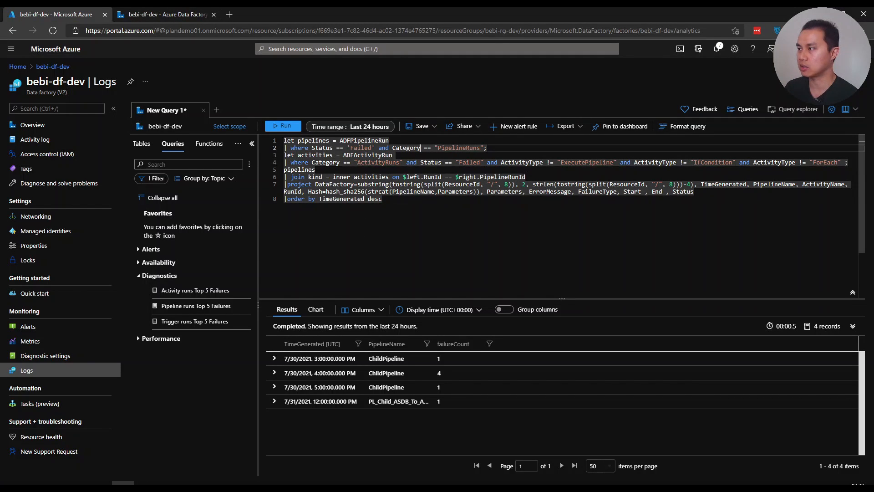
drag(486, 148, 269, 142)
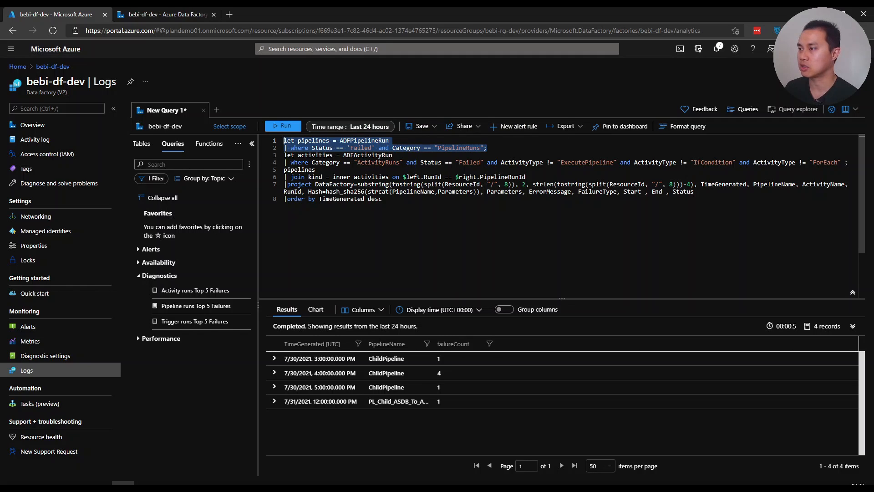
drag(284, 155, 475, 163)
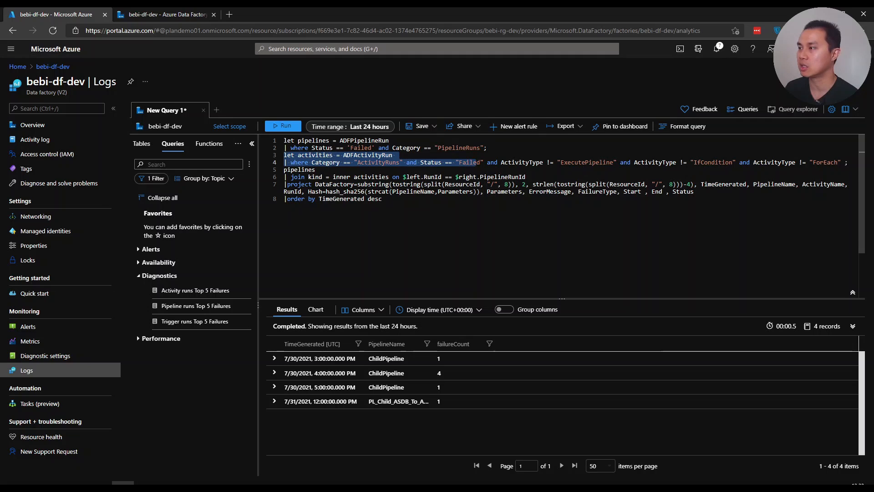
click(477, 162)
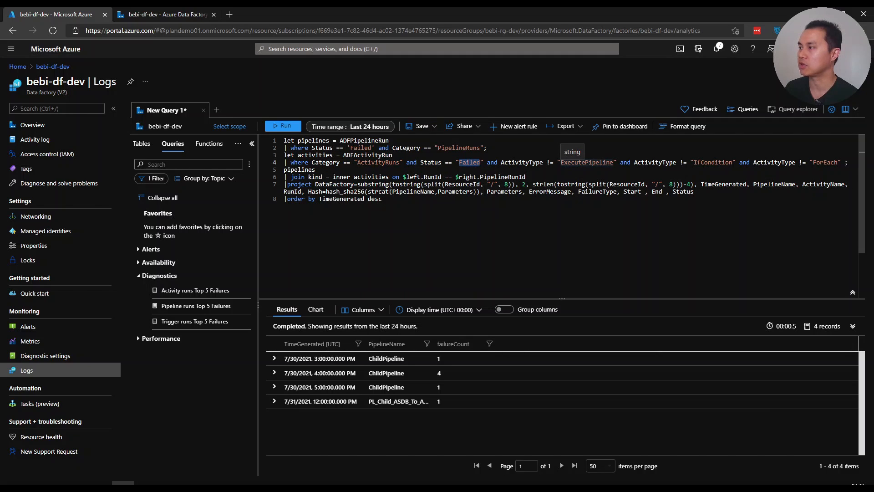
double_click(587, 162)
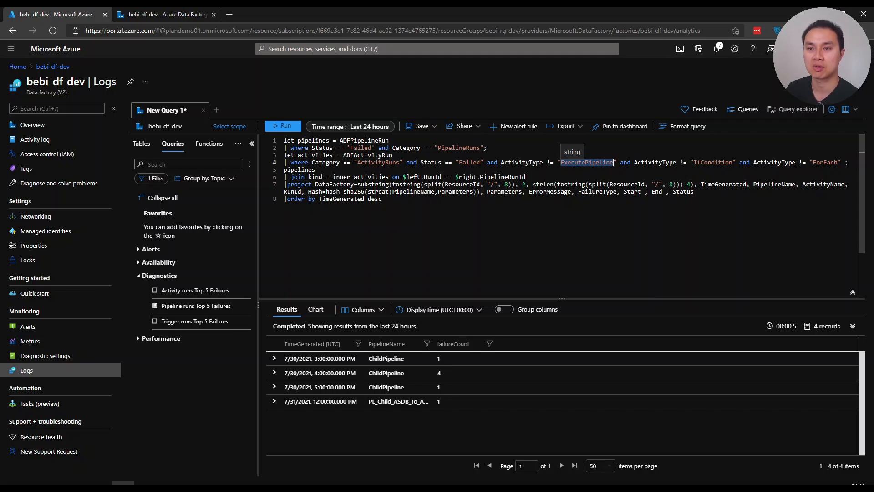
click(715, 163)
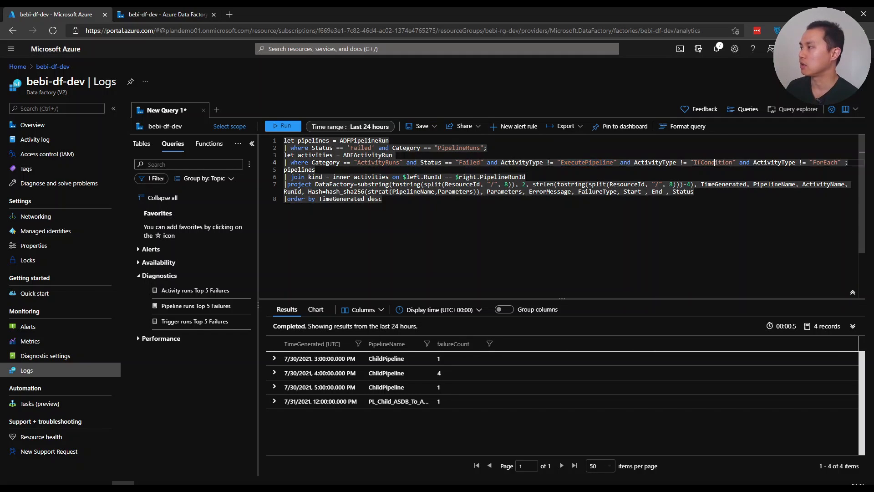
double_click(826, 162)
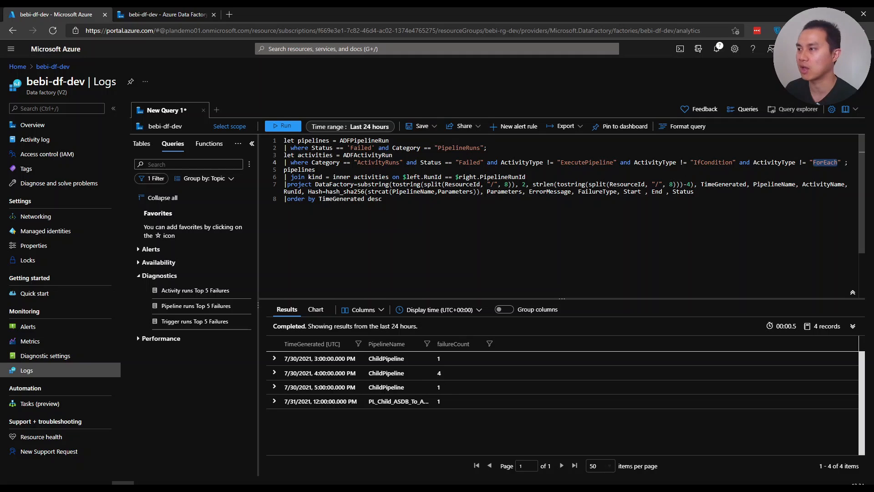
Step: Examine the inner join on RunId and PipelineRunId, and the projected columns including the Hash expression
drag(849, 162, 409, 185)
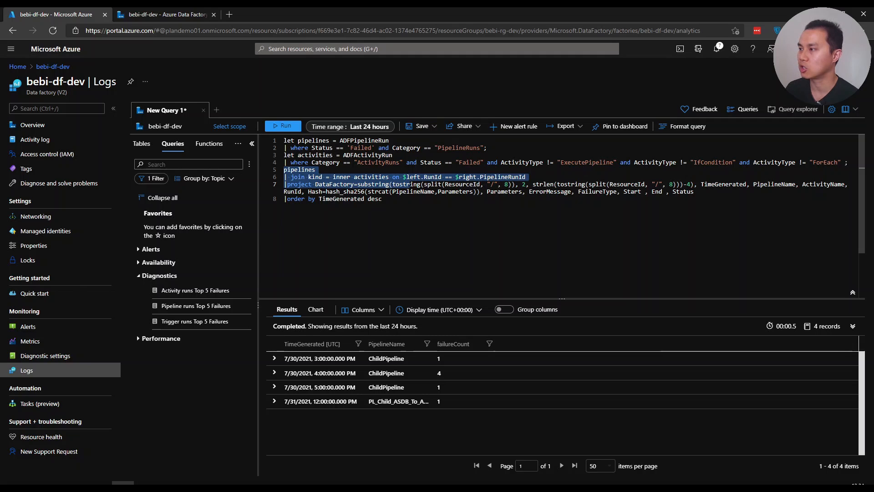
drag(410, 184, 383, 199)
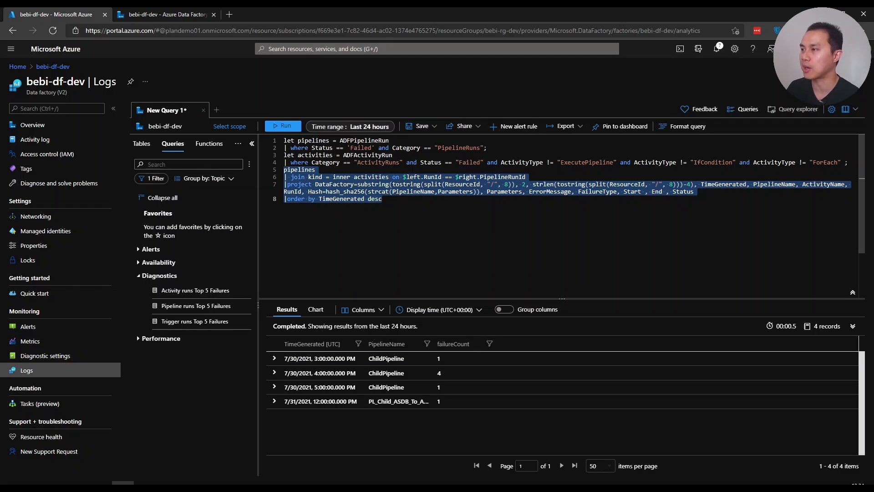
click(333, 184)
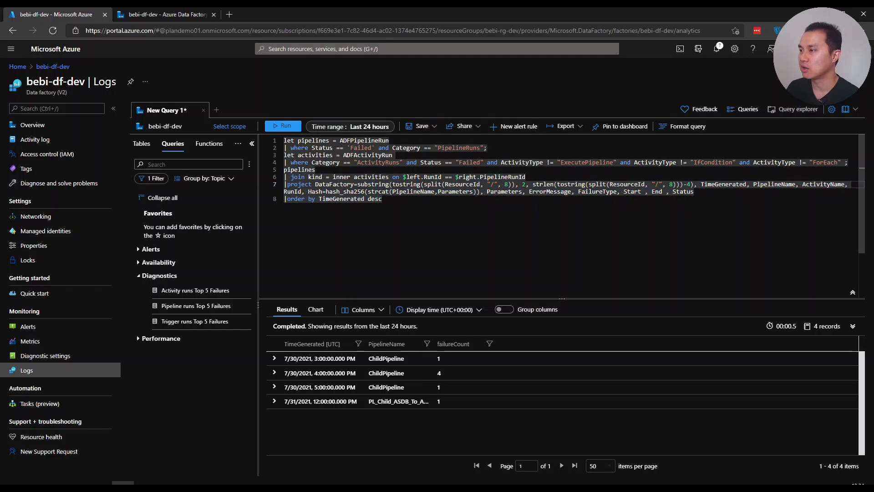
drag(333, 177, 375, 177)
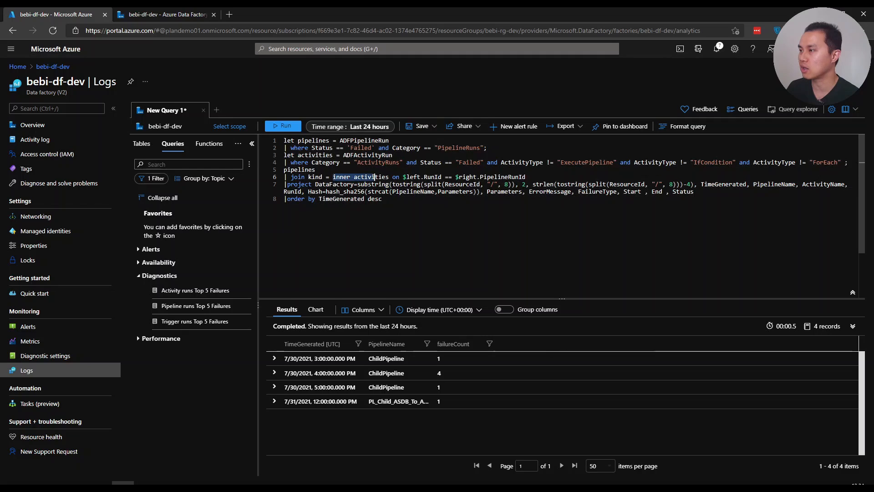
click(375, 177)
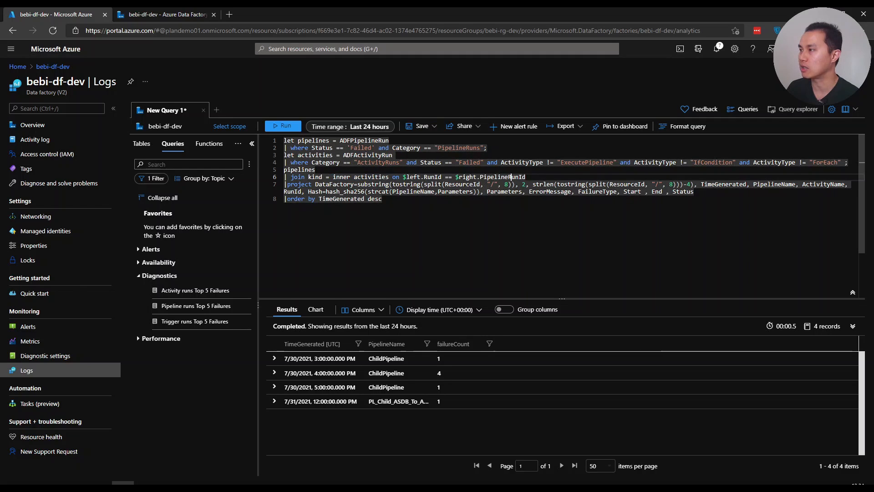
drag(287, 184, 315, 184)
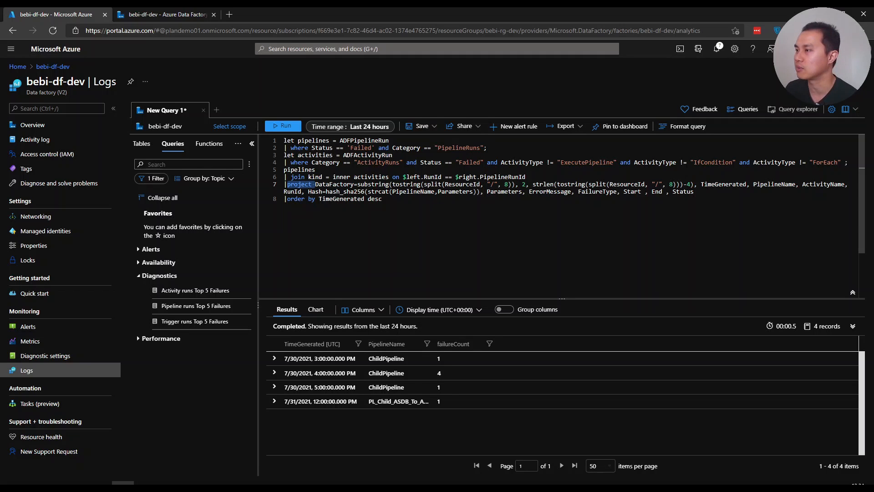
drag(316, 184, 697, 192)
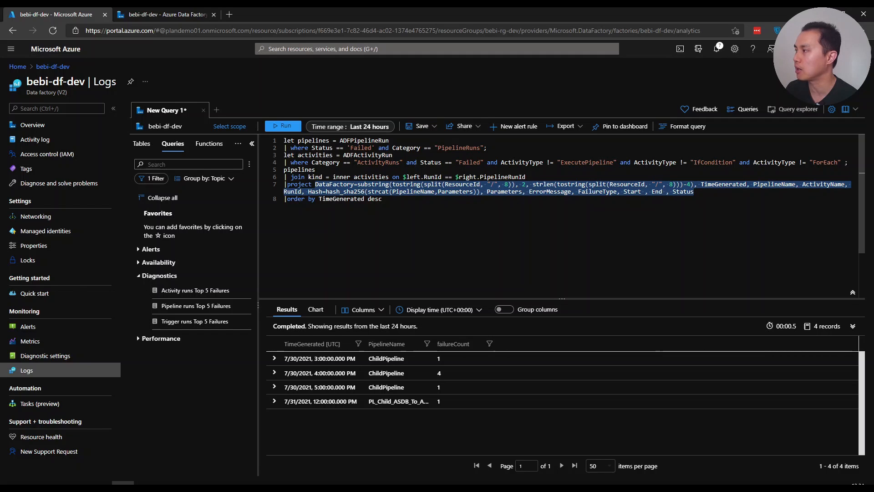
key(ctrl+a)
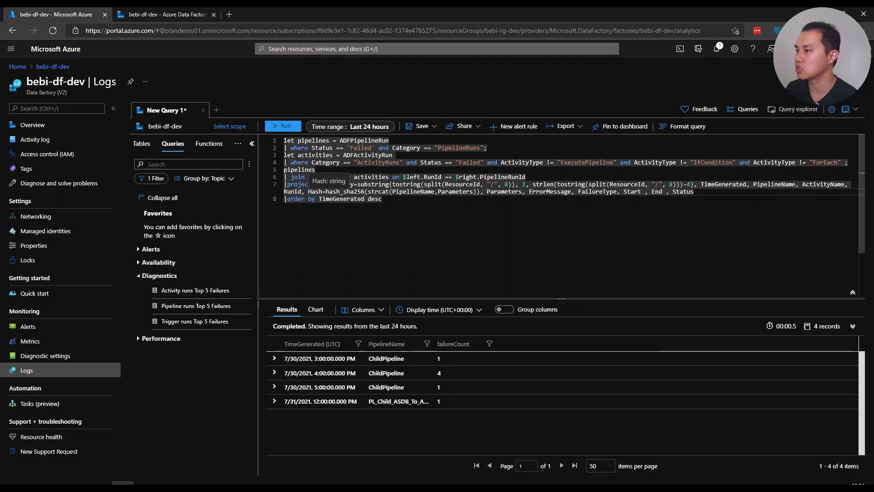
drag(308, 191, 487, 191)
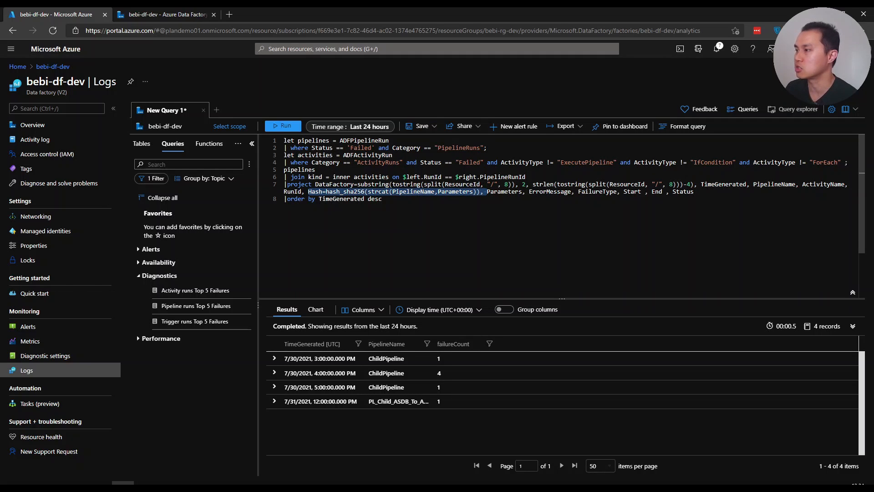
key(ctrl+a)
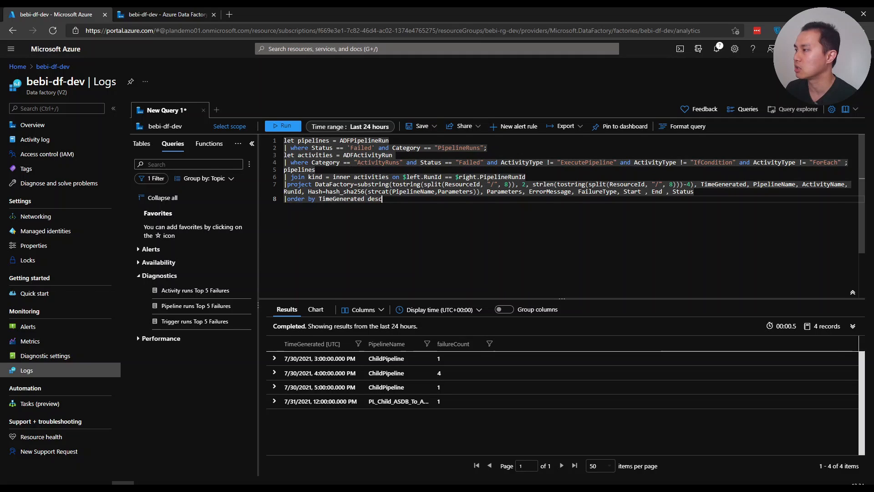
click(546, 192)
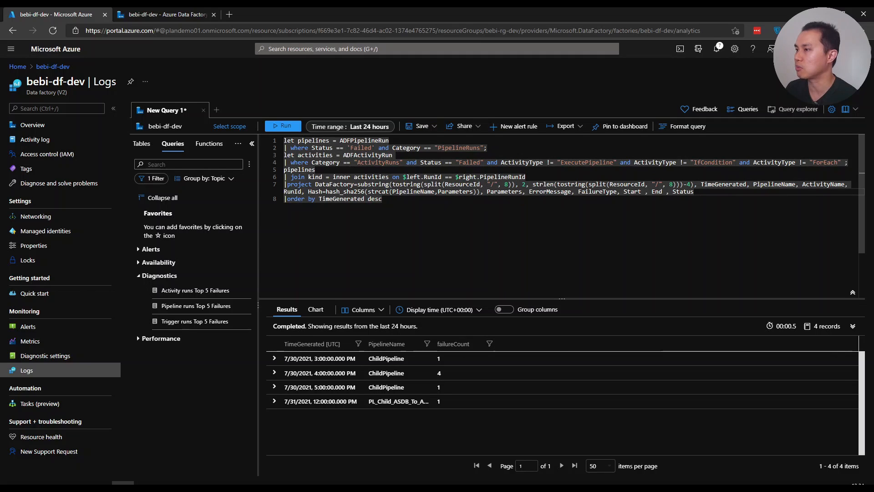
Step: Run the failed pipeline query and look through all its result columns, from TimeGenerated to Status
click(286, 127)
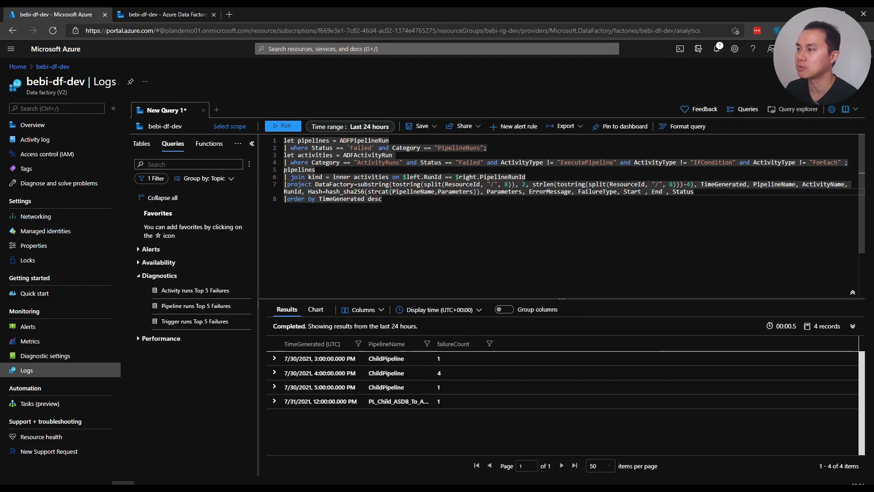
click(273, 126)
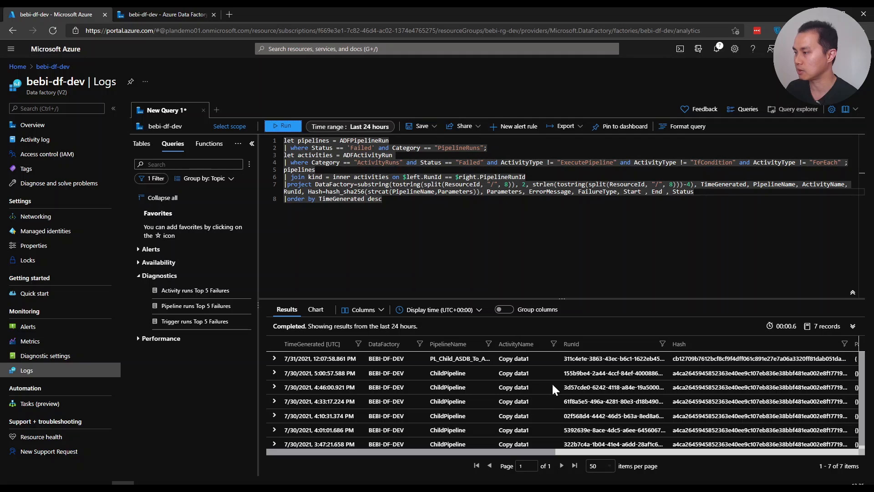
drag(545, 452, 828, 441)
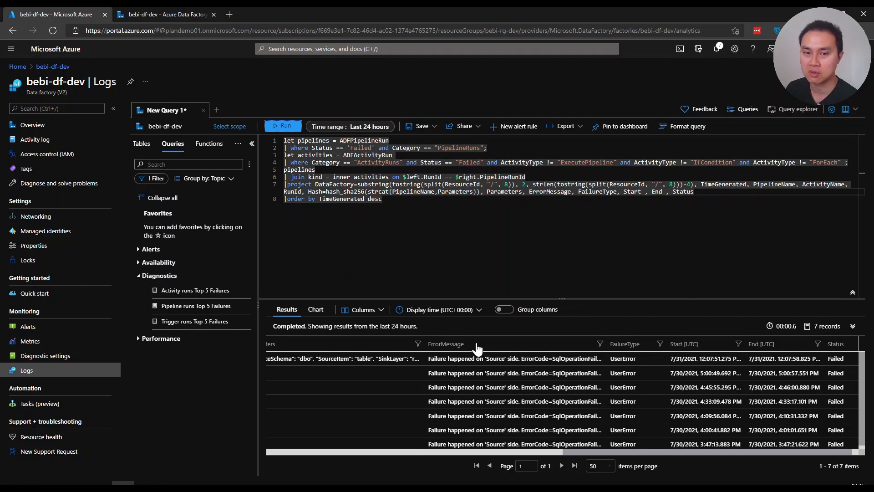
drag(640, 449, 296, 447)
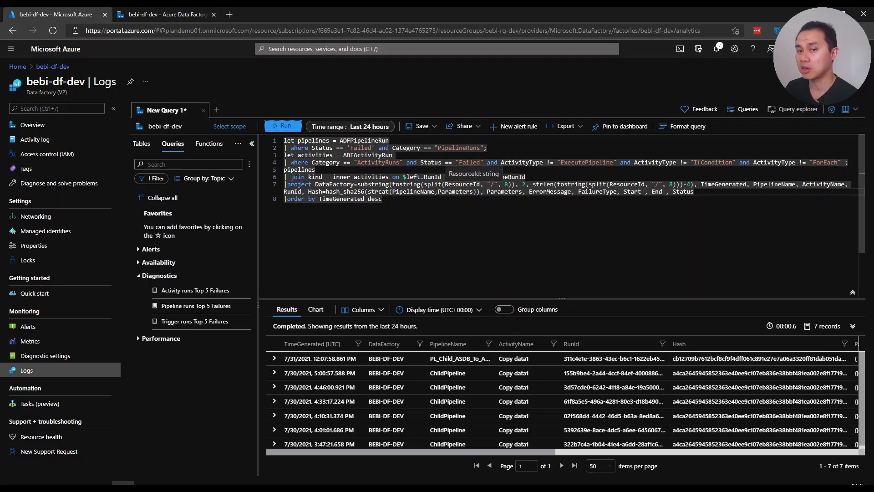
Step: Start a new alert rule from the query and review its measurement and alert logic settings
click(509, 132)
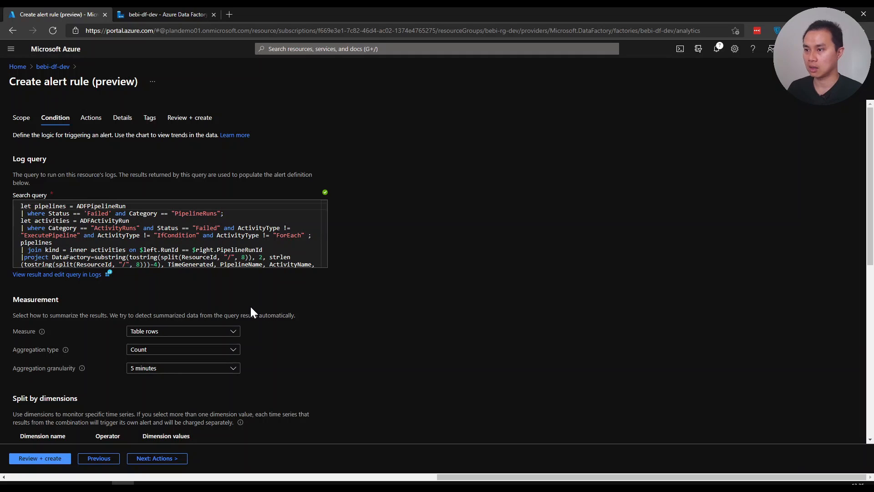
scroll(250, 306, down, 2)
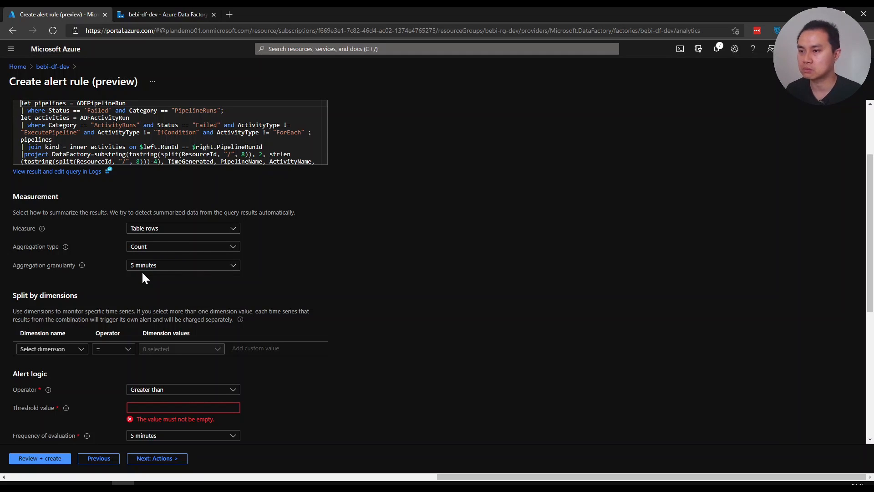
scroll(181, 294, down, 2)
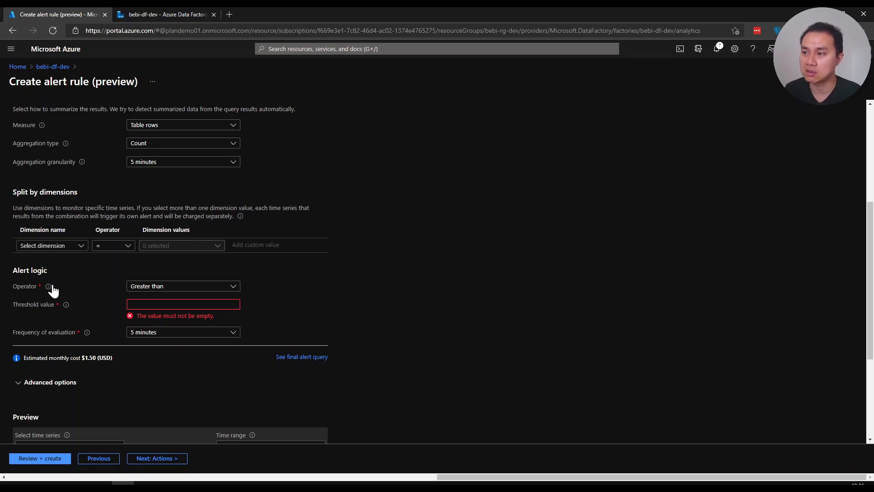
click(79, 246)
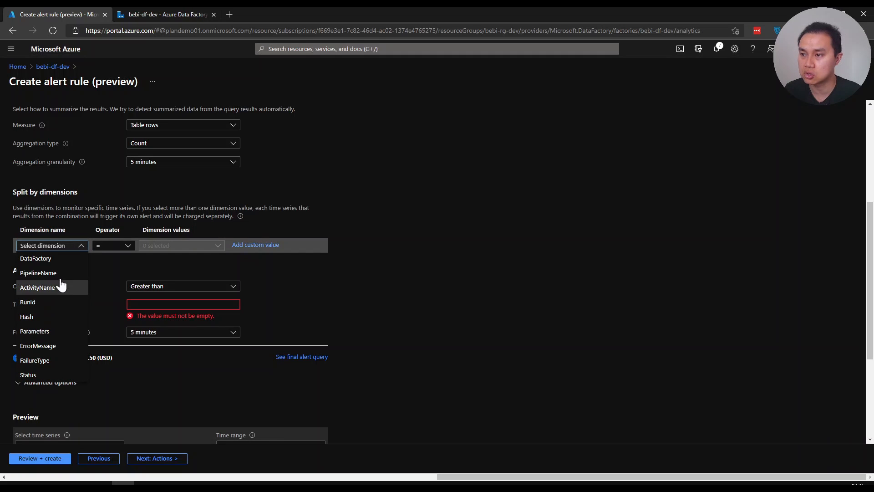
click(146, 268)
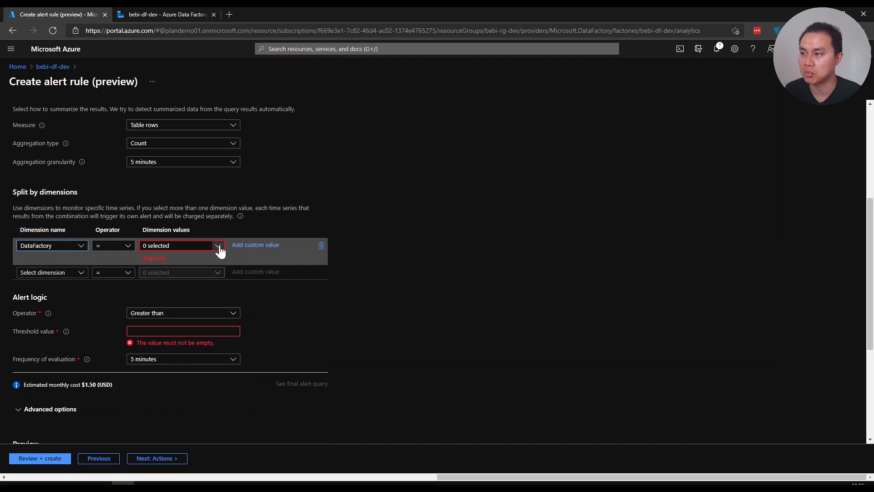
click(220, 247)
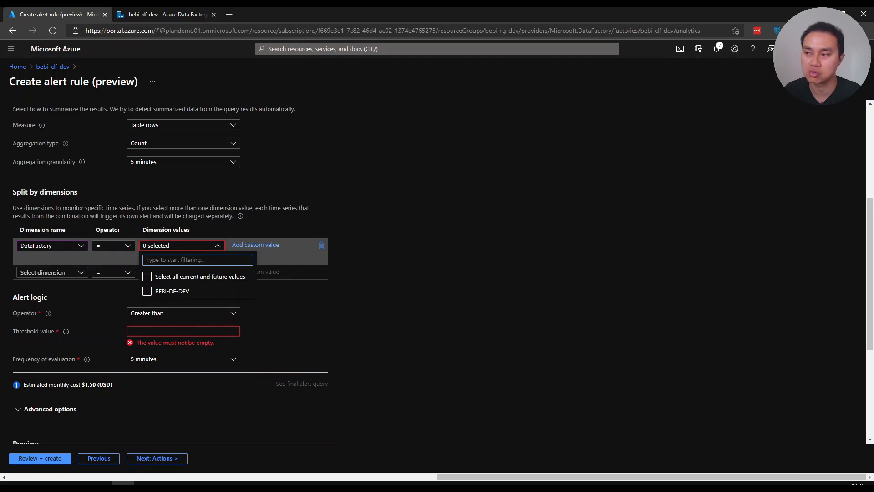
click(220, 246)
click(322, 247)
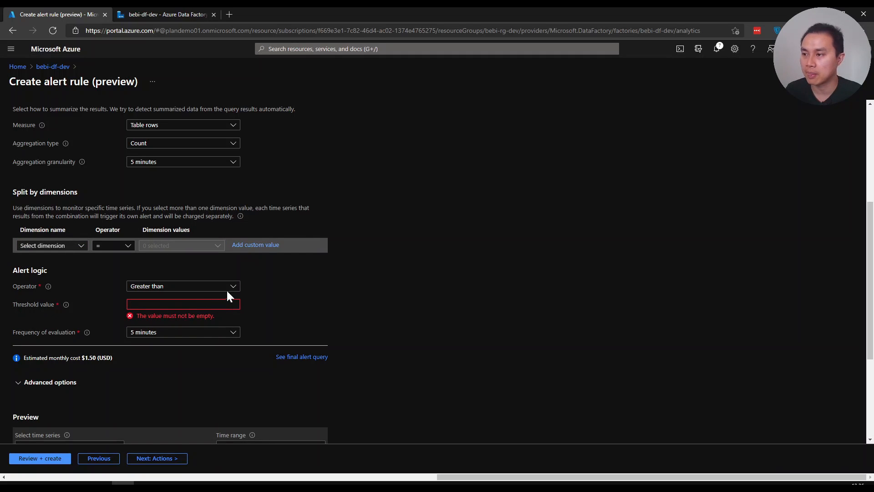
Step: Set the alert logic threshold value to 0 and continue to the alert rule's actions
click(150, 304)
text(0)
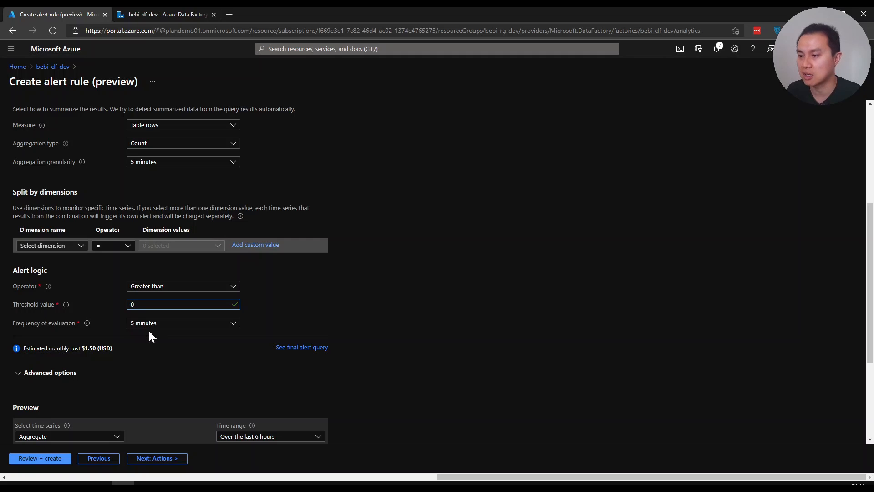
scroll(128, 363, down, 3)
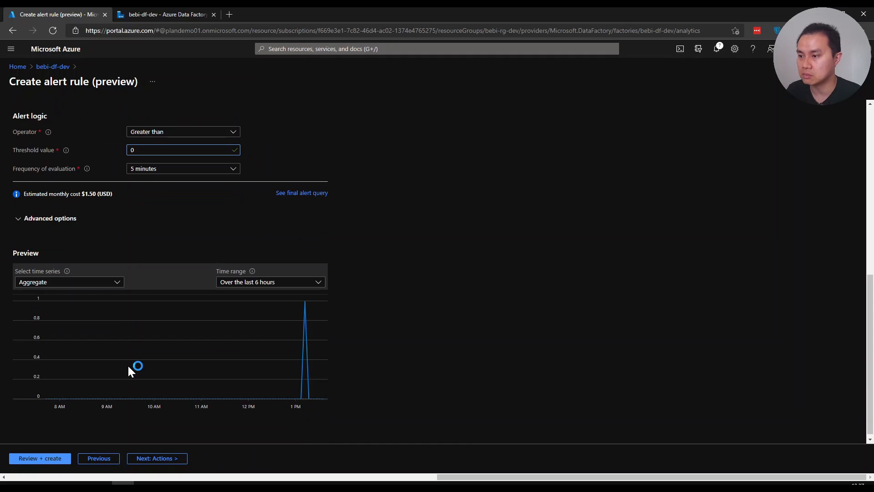
click(156, 458)
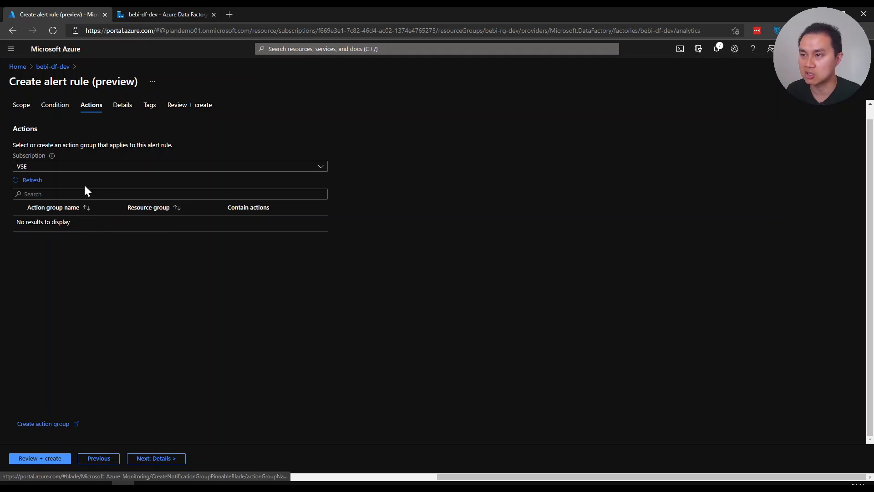
Step: Start a new action group named ag01 in the bebi-rg-dev resource group and continue to its notifications
click(47, 420)
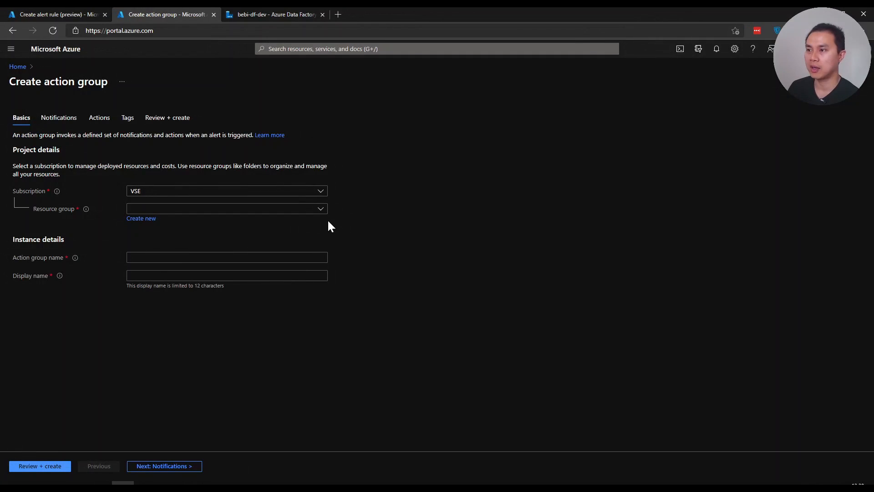
click(314, 210)
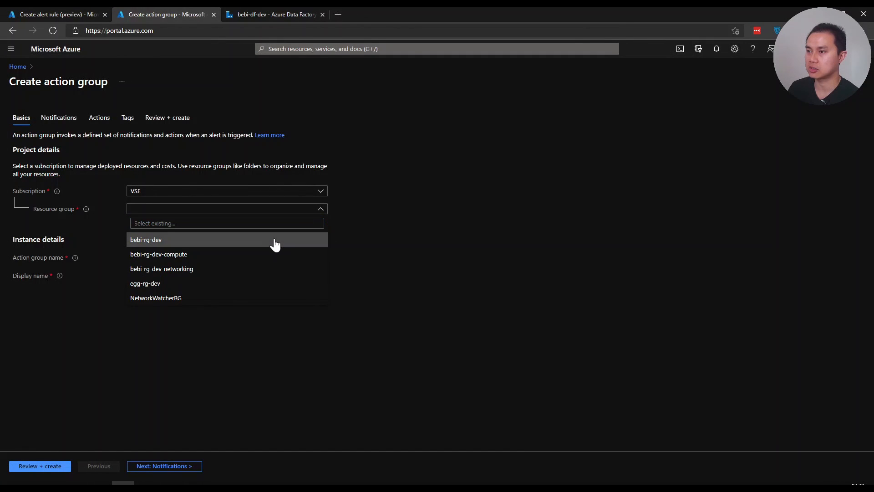
click(273, 242)
click(132, 258)
text(ag01)
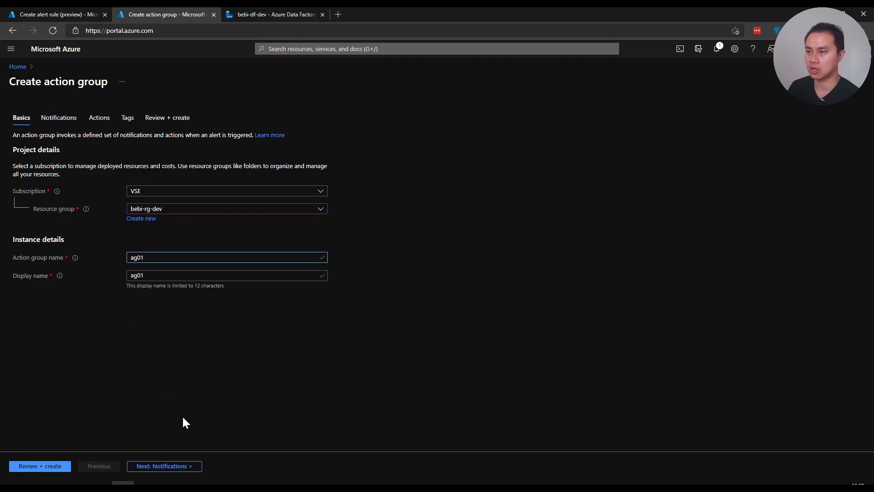
click(171, 465)
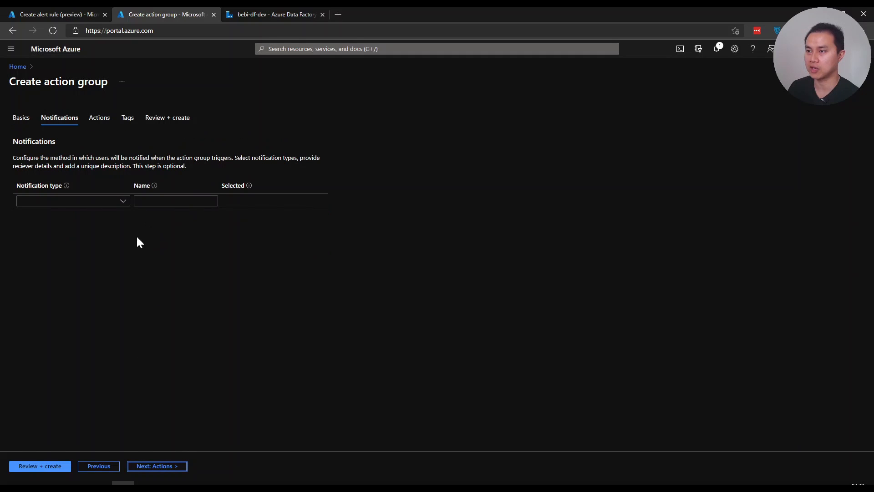
Step: Add an Email/SMS message/Push/Voice notification named email1 to the action group
click(124, 202)
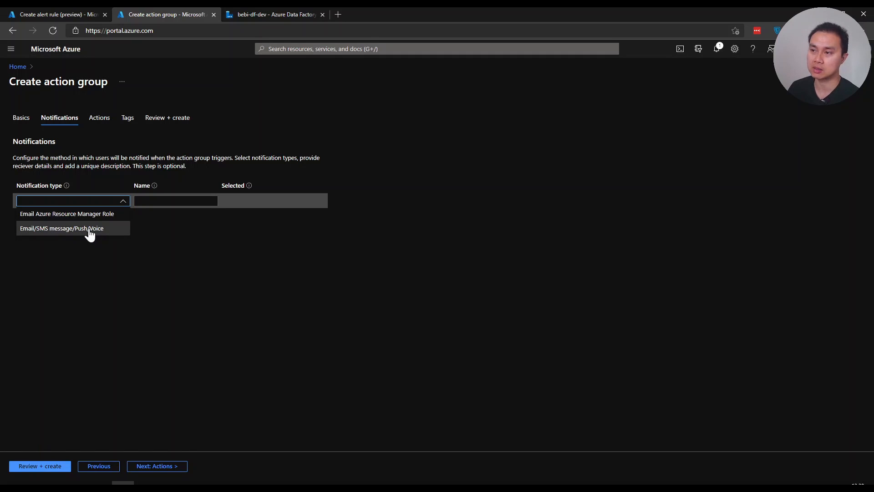
click(35, 229)
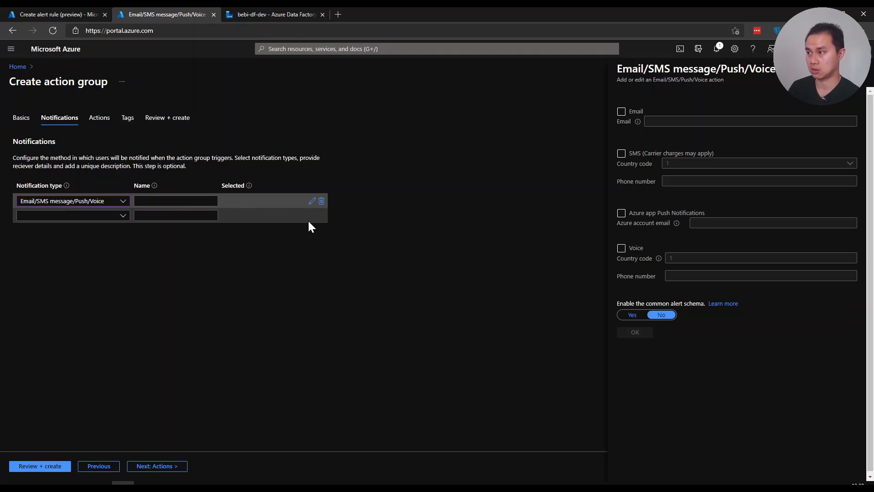
click(157, 200)
text(email1)
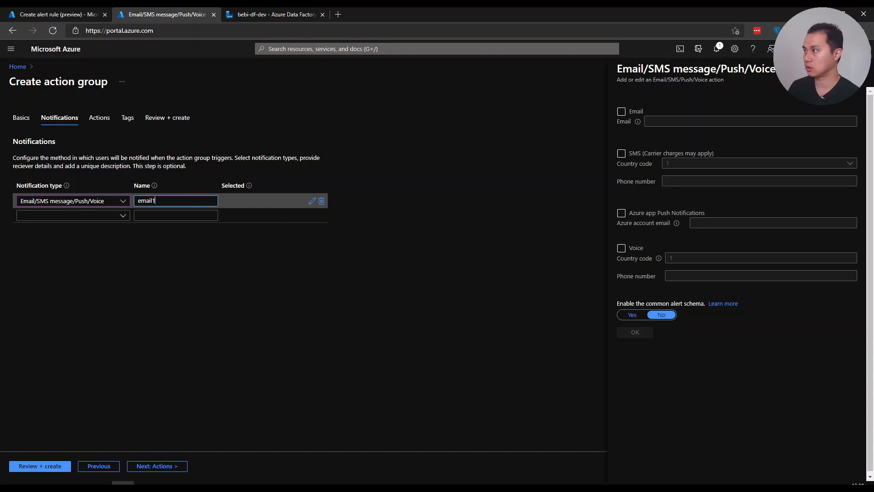
Step: Enable email for the notification, enter the recipient's email address, and enable the common alert schema
click(621, 112)
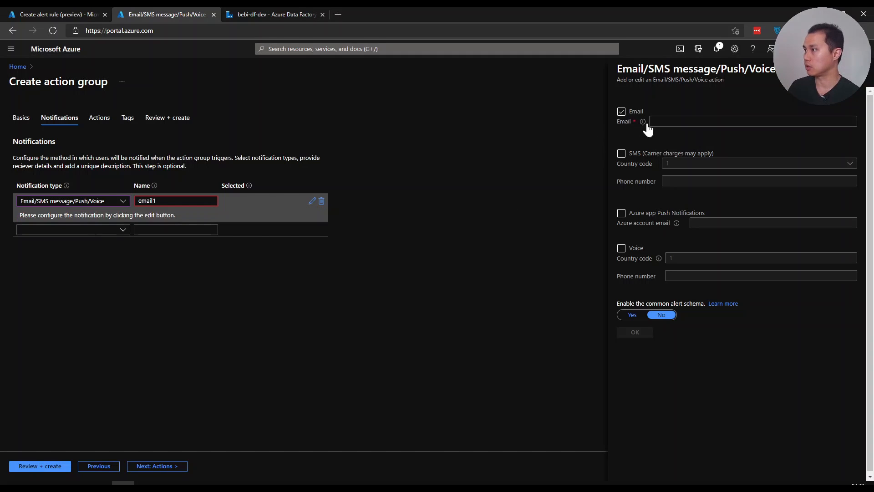
click(656, 121)
text([blurred email text])
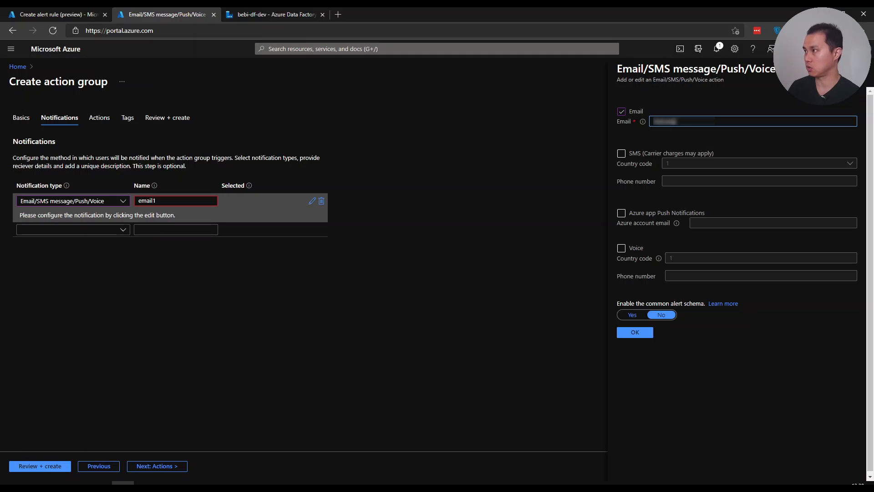
text(.com)
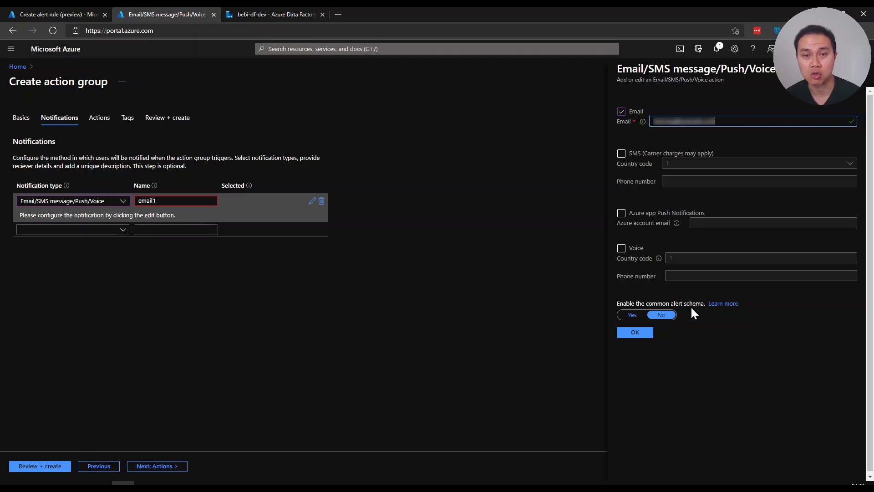
click(633, 315)
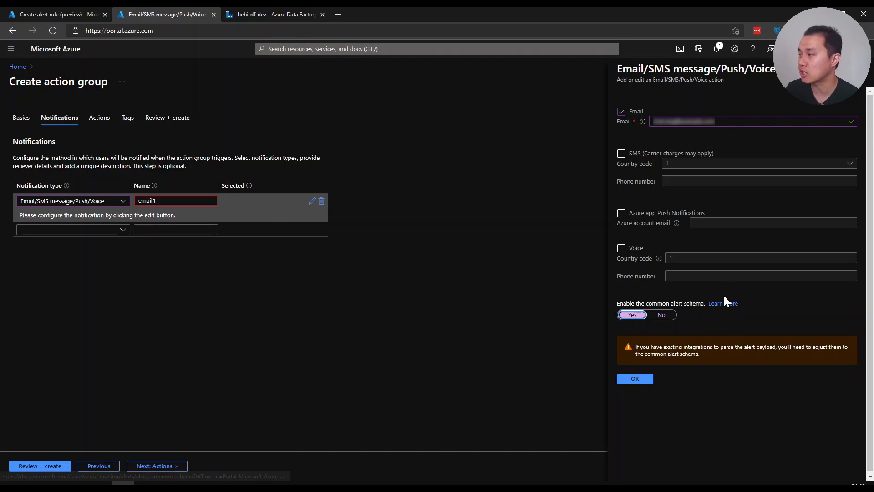
click(638, 385)
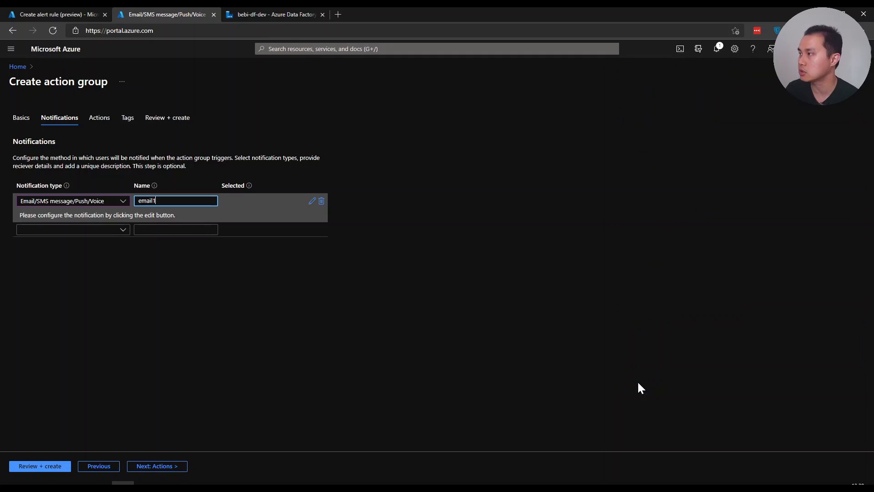
Step: Create the action group without adding any actions or tags
click(155, 465)
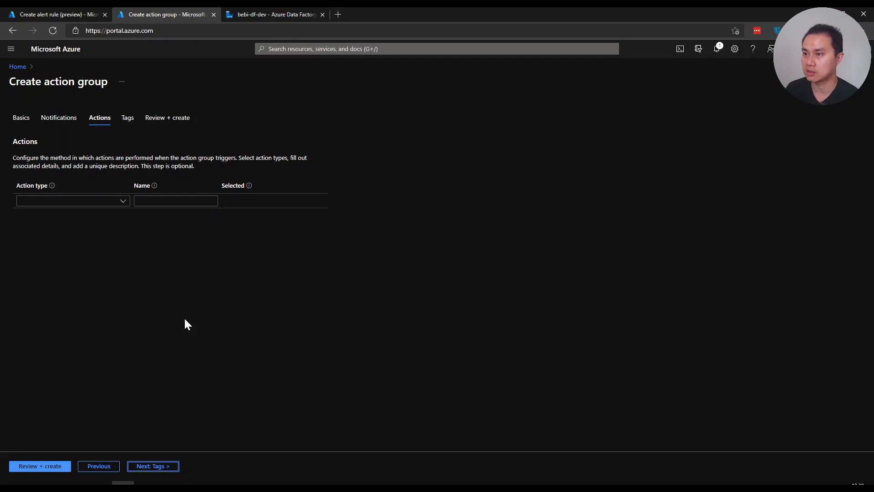
click(153, 467)
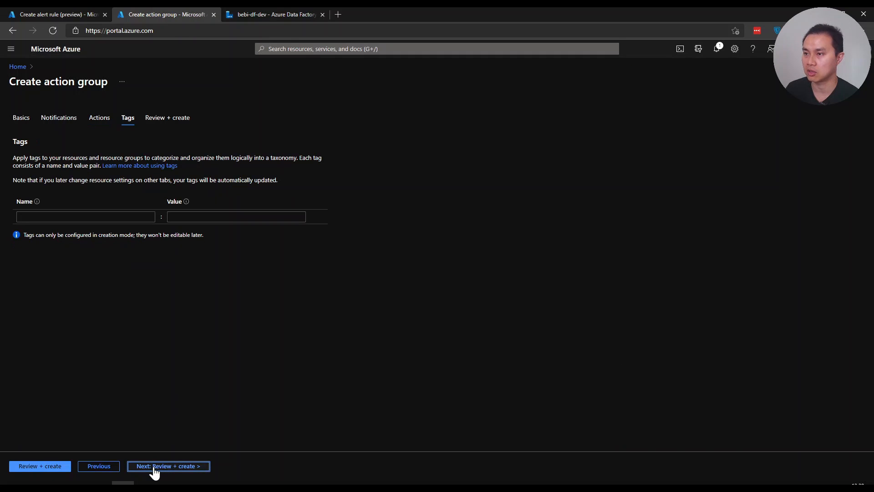
click(21, 467)
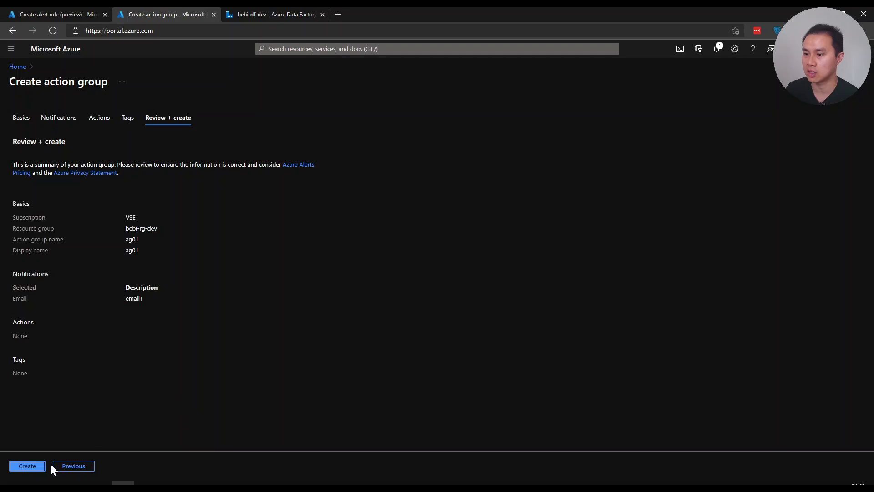
click(27, 467)
Step: Return to the alert rule, refresh the action group list, select ag01 and continue to the rule details
click(79, 14)
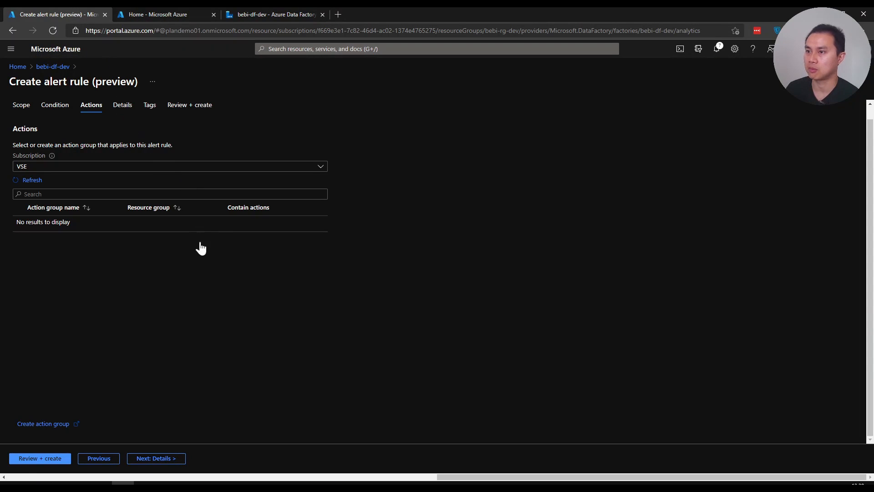
click(32, 181)
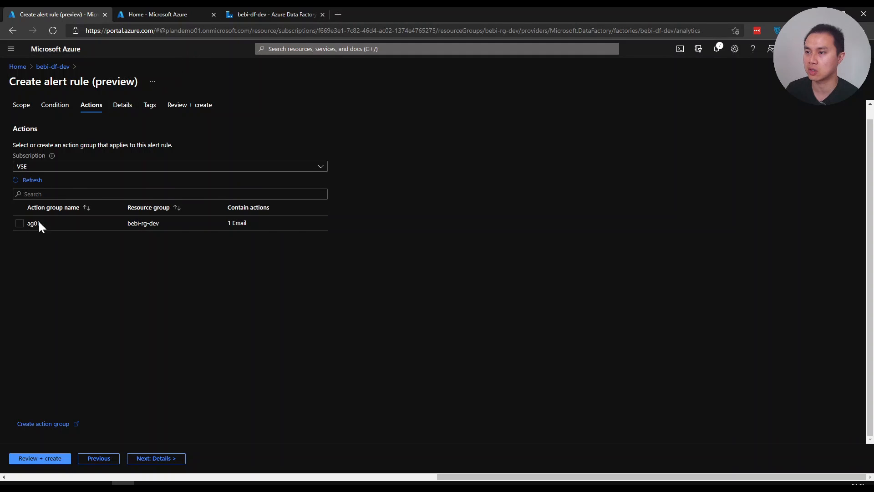
click(19, 223)
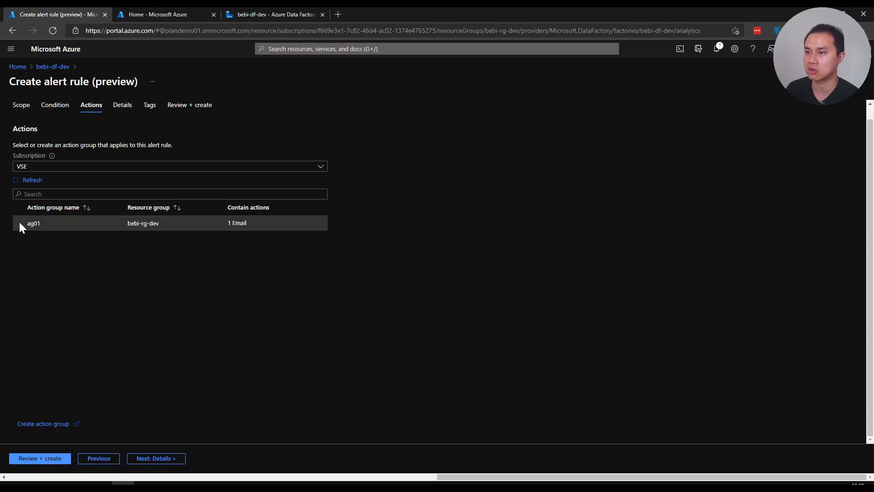
click(146, 459)
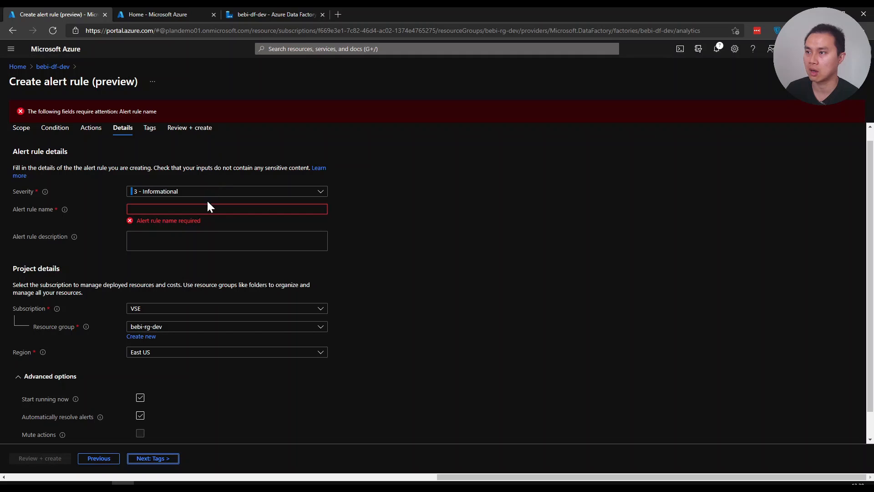
Step: Set the alert rule's severity to 1 - Error, its name to alert01 and its description to "test alert rule"
click(319, 192)
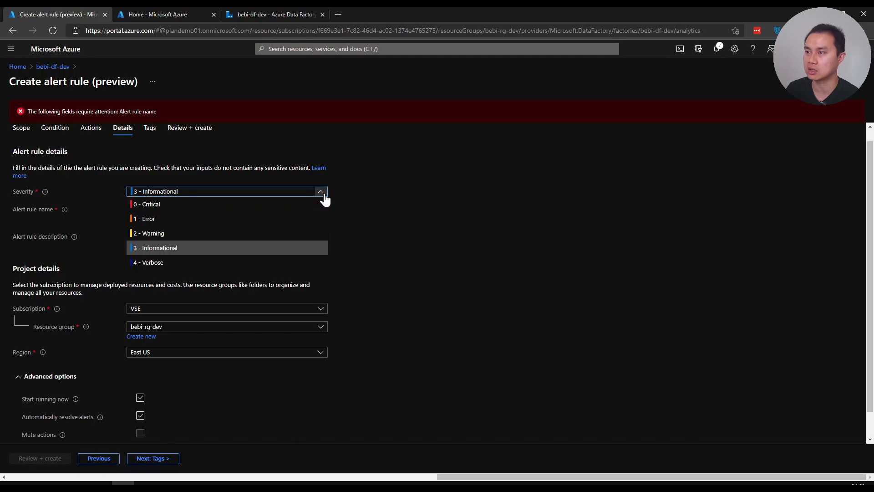
click(176, 219)
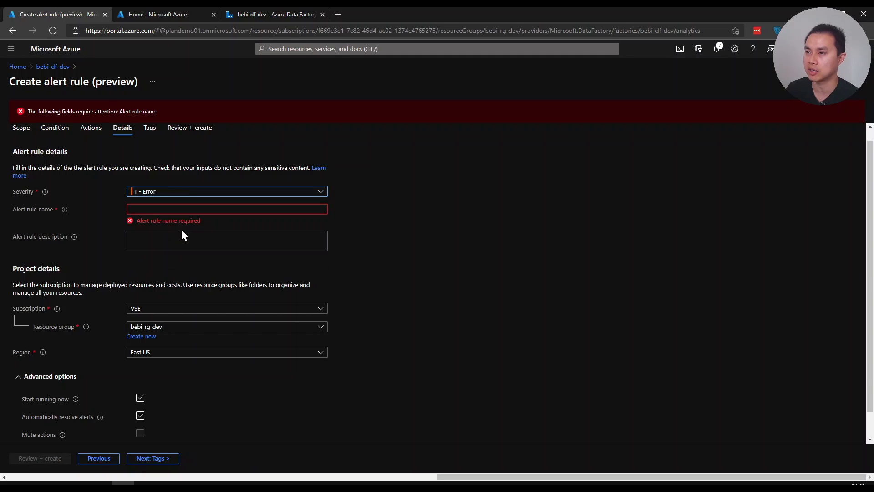
click(183, 210)
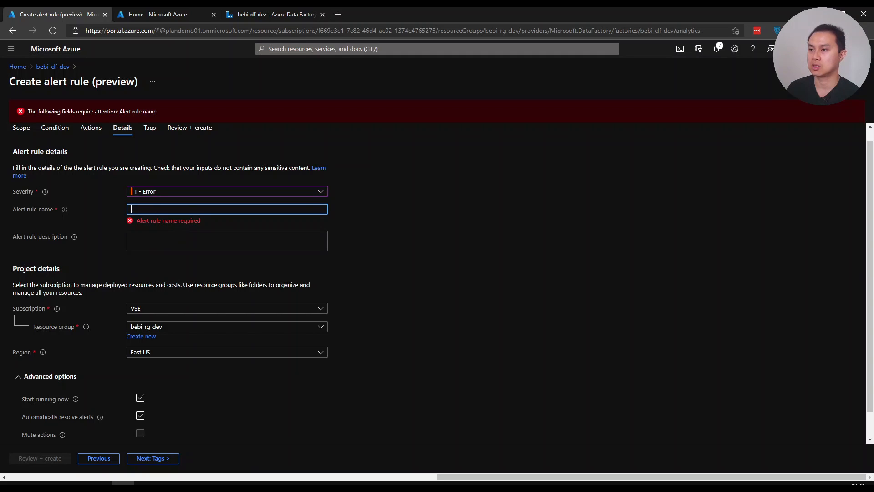
text(alert01)
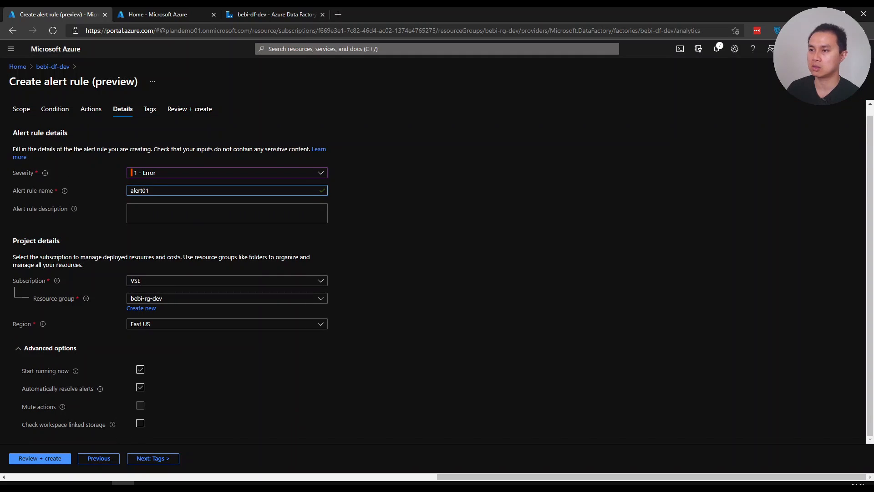
key(Tab)
text(test)
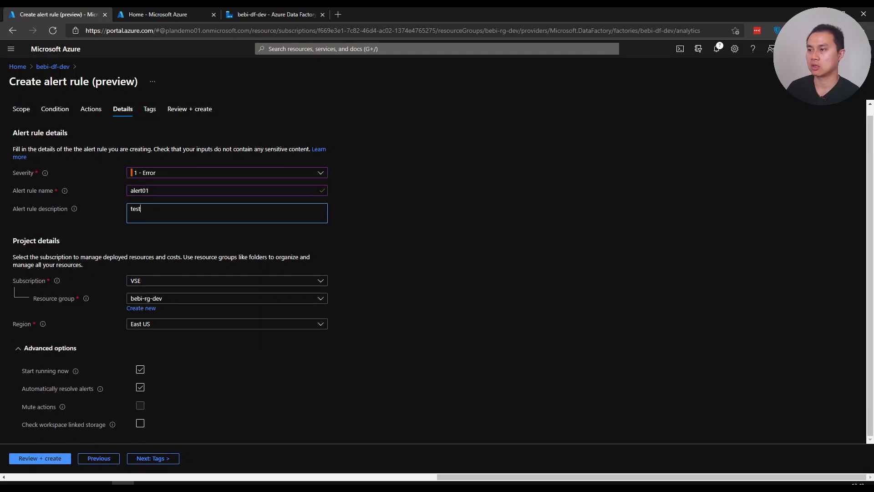
text( alert rule)
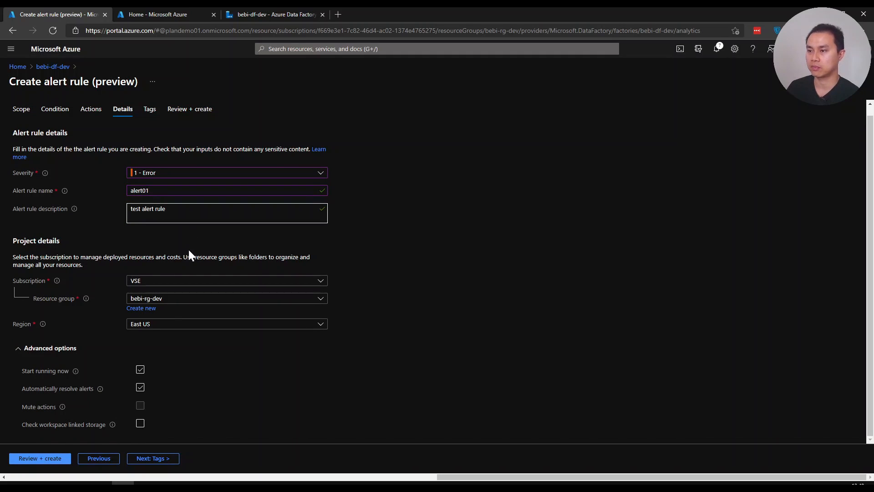
Step: Set the alert rule's region to UK South and continue to its tags
click(186, 330)
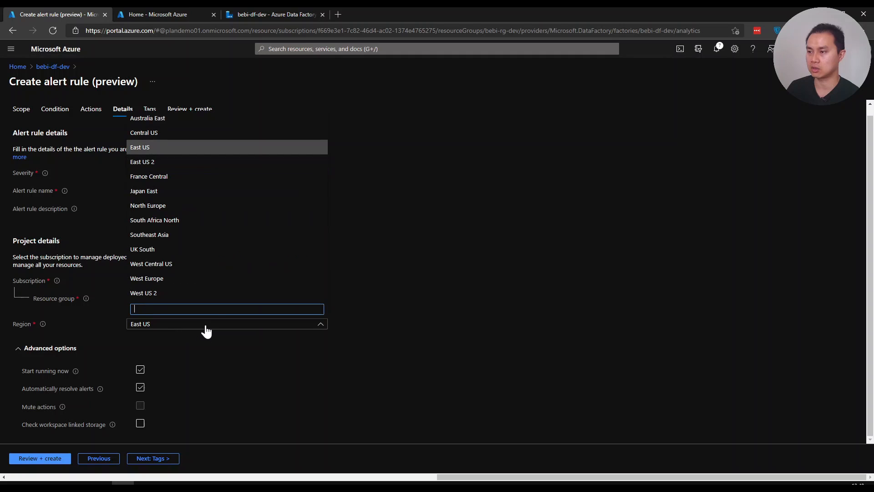
click(180, 253)
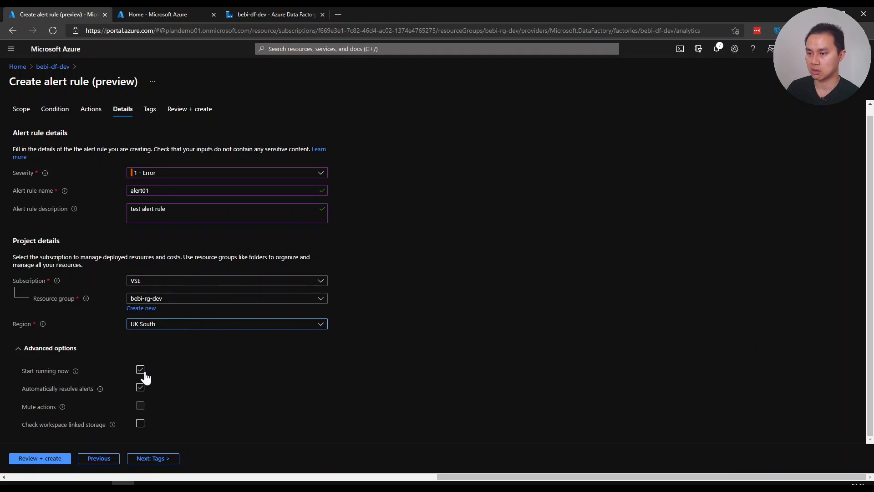
mouse_move(100, 394)
click(152, 459)
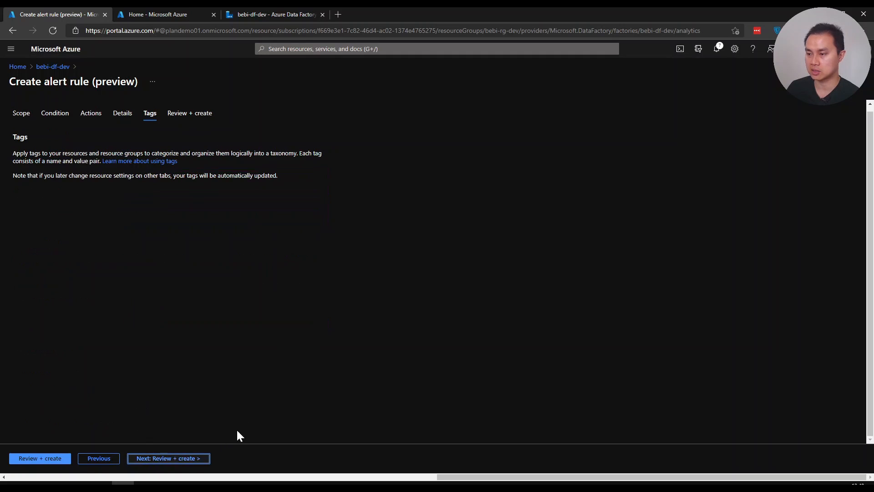
Step: Review and create the alert rule, and open the list of alert rules for the bebi-df-dev data factory
click(47, 461)
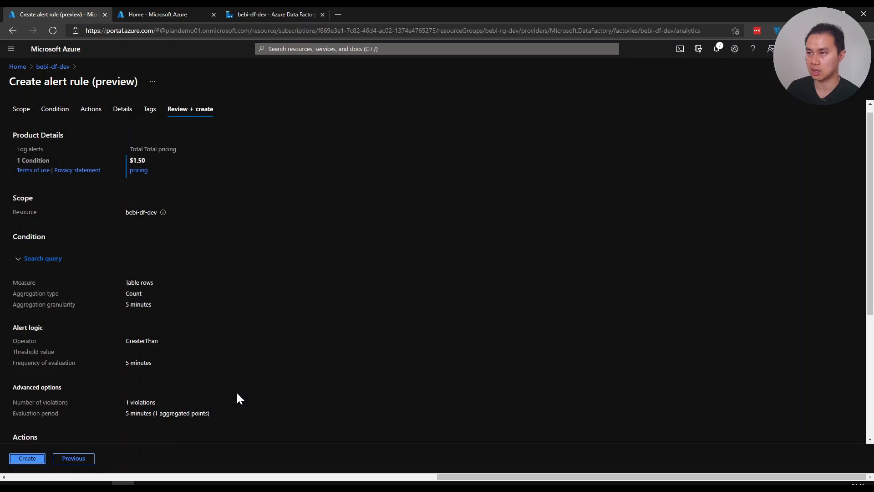
click(28, 459)
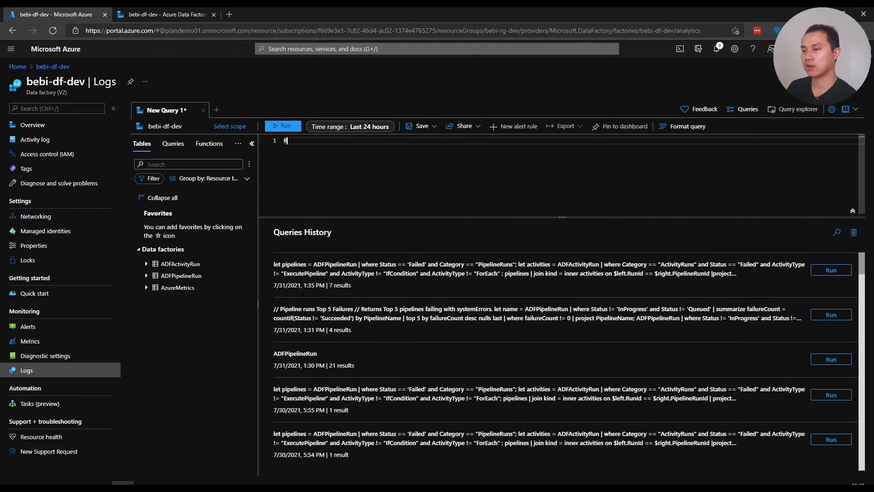
text(R)
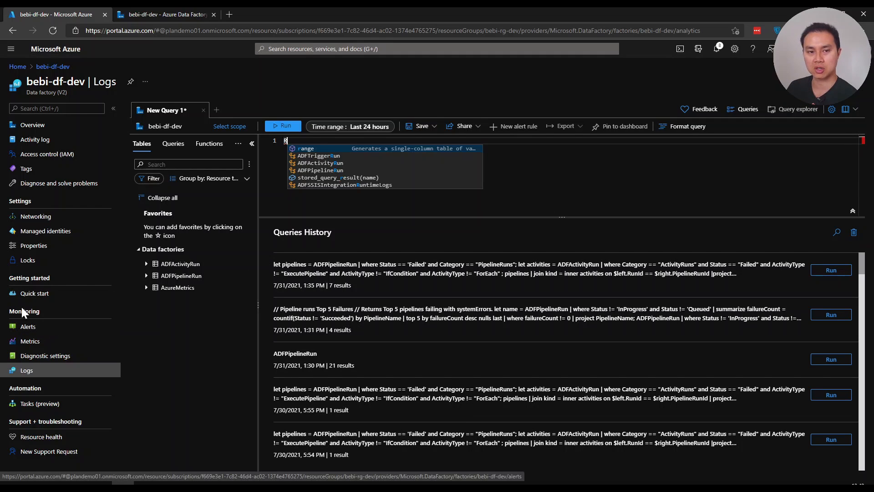
click(28, 327)
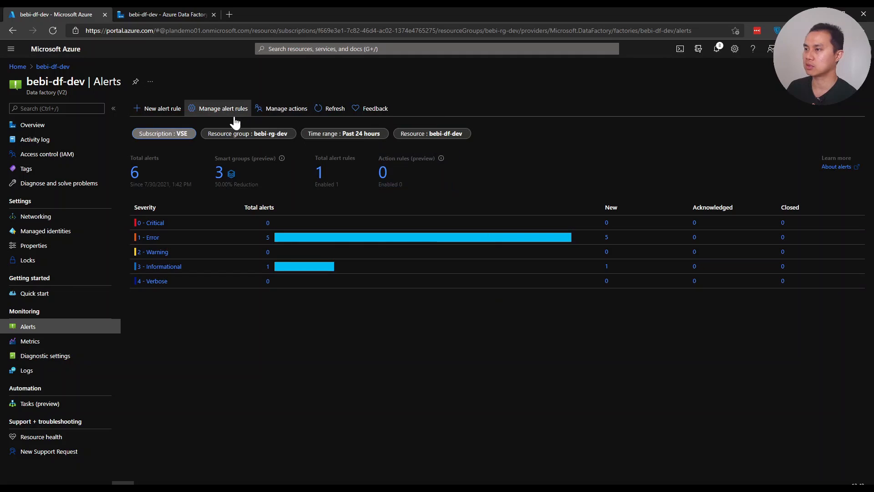
click(233, 109)
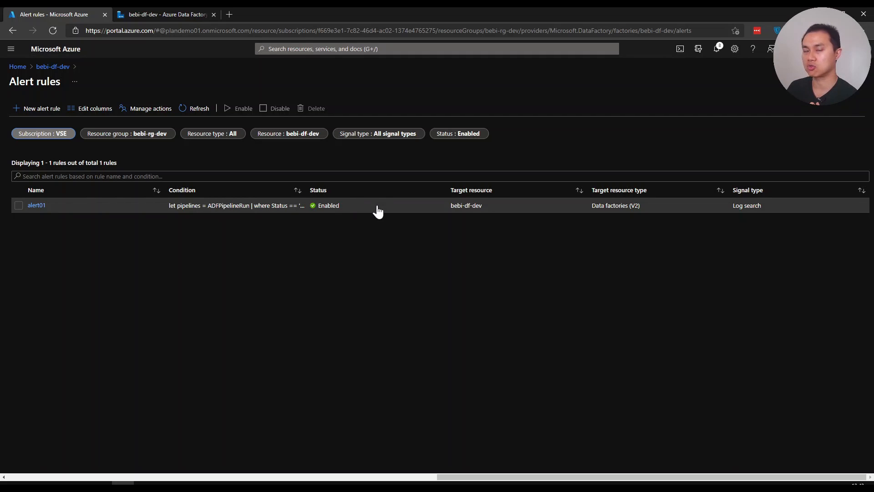
Step: Switch to Azure Data Factory and trigger an immediate run of the PL_Child_ASDB_To_ADLS pipeline
click(162, 15)
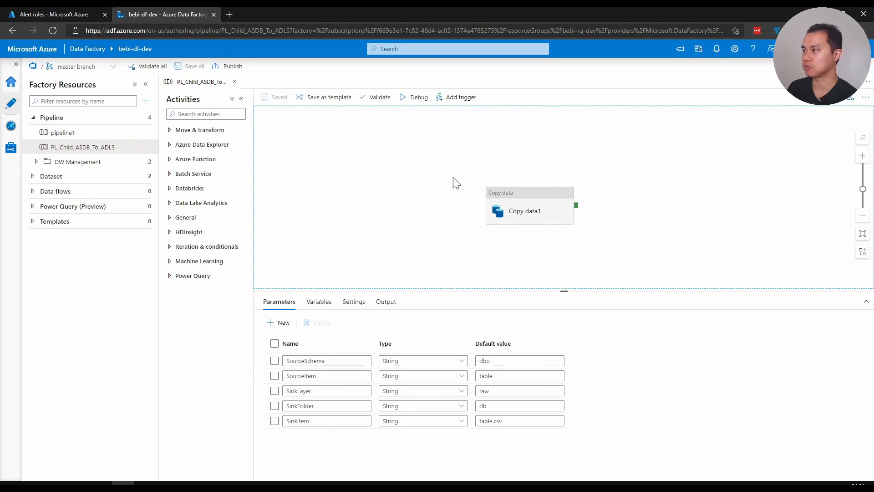
click(457, 97)
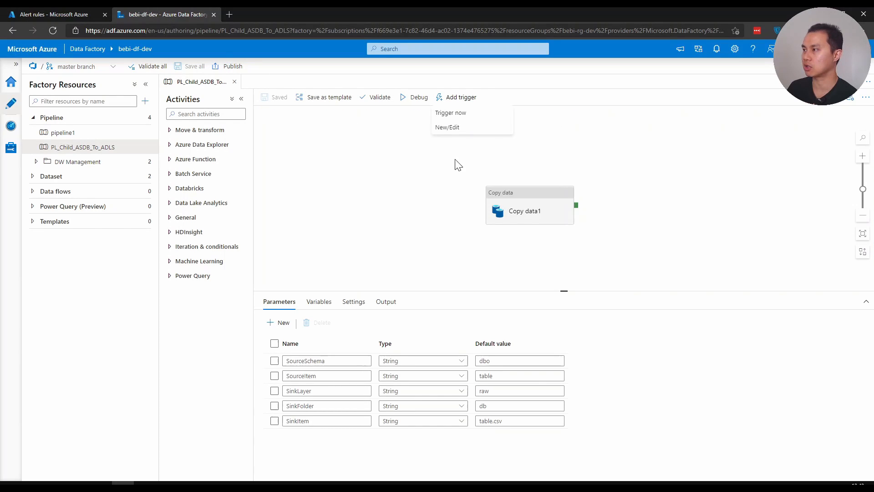
click(448, 112)
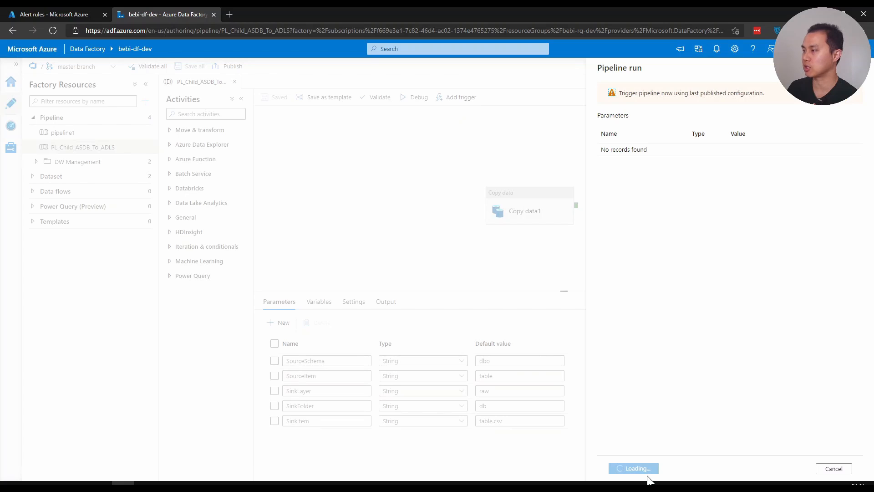
click(634, 469)
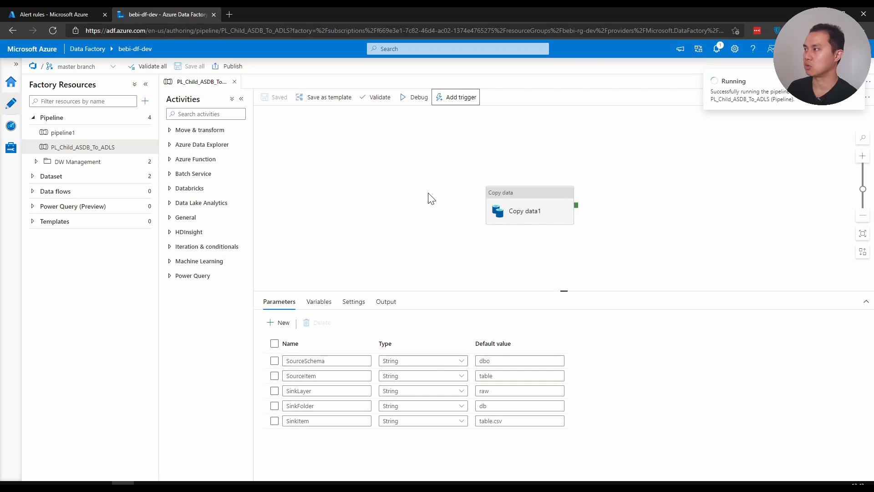
click(429, 197)
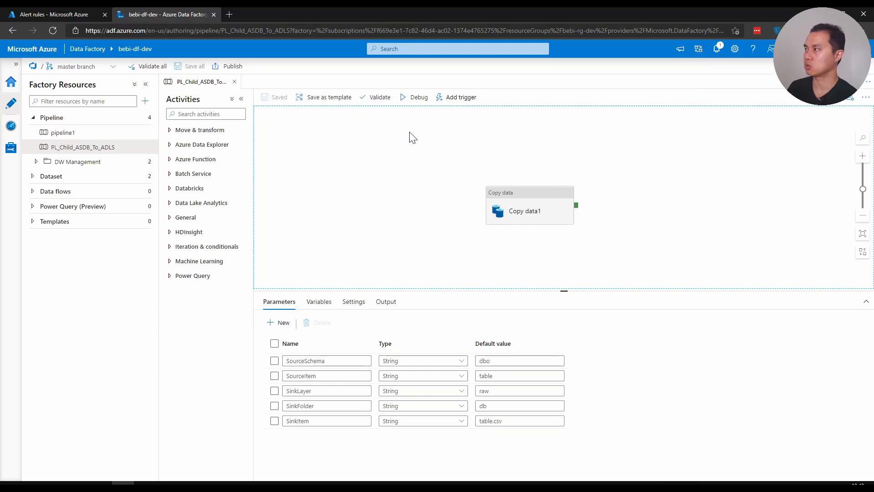
Step: Check the monitored pipeline runs, view the latest PL_Child_ASDB_To_ADLS run's error details, and dismiss the failure notification
click(13, 127)
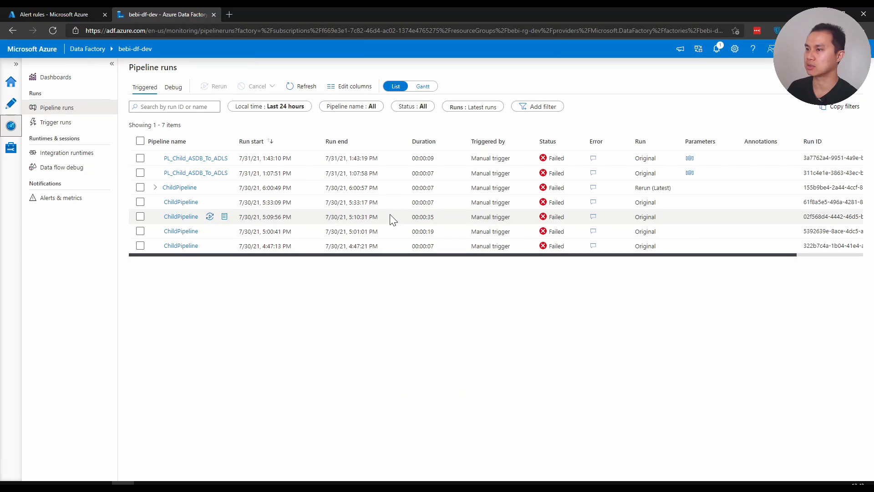
click(594, 159)
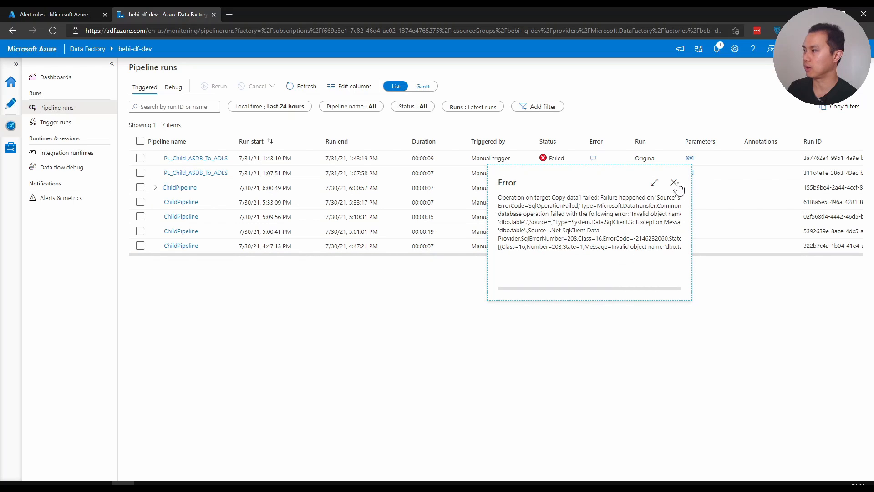
click(674, 182)
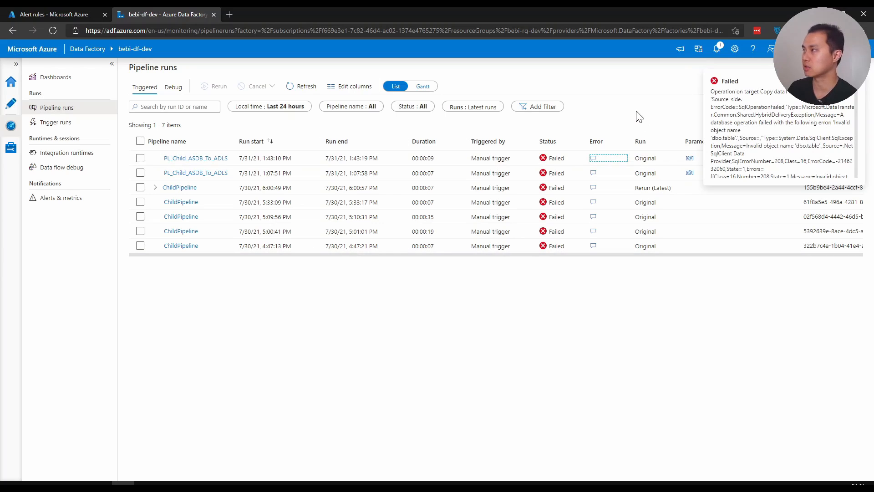
click(856, 87)
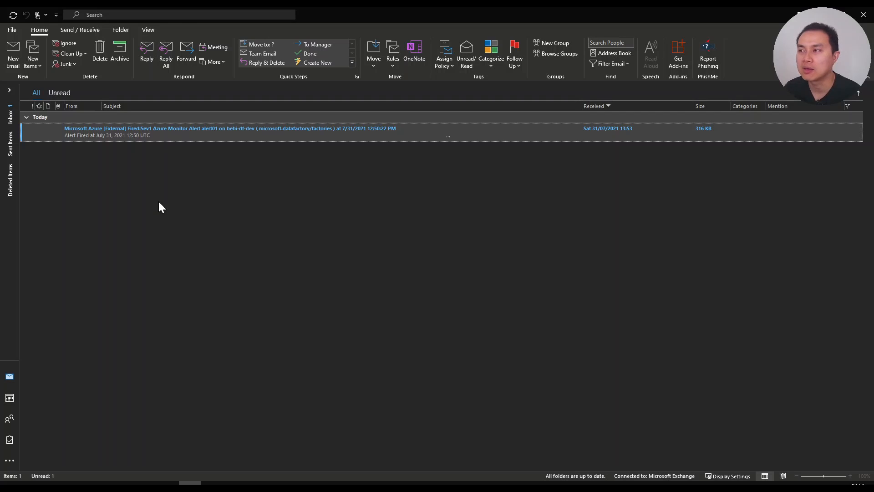
Step: Open the Azure Monitor alert email in Outlook and examine its summary, search result links and search query
key(Return)
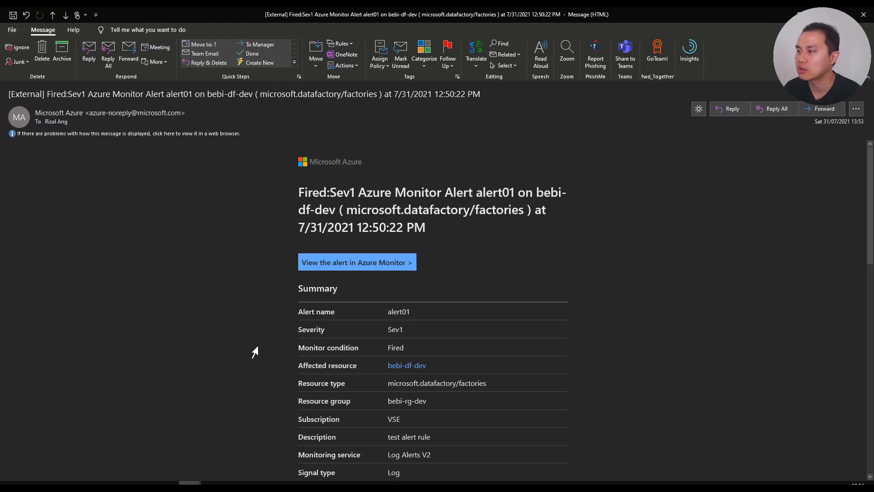
scroll(269, 349, down, 1)
scroll(258, 316, down, 1)
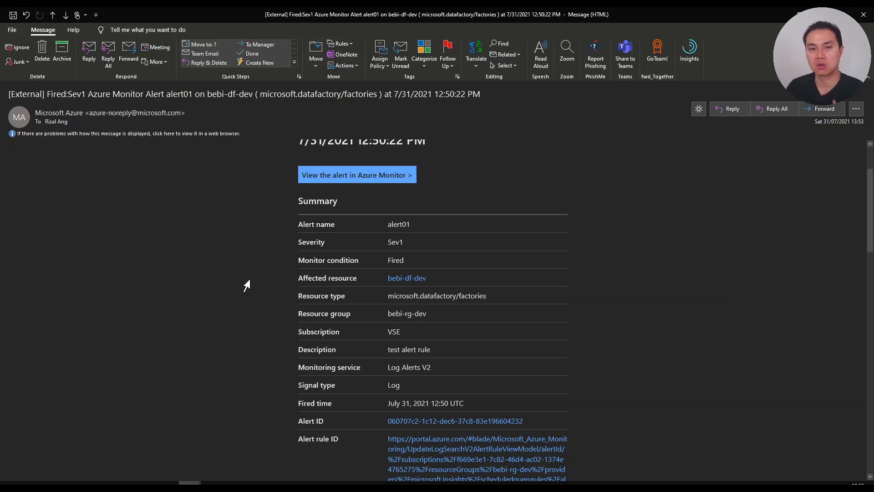
scroll(250, 355, down, 3)
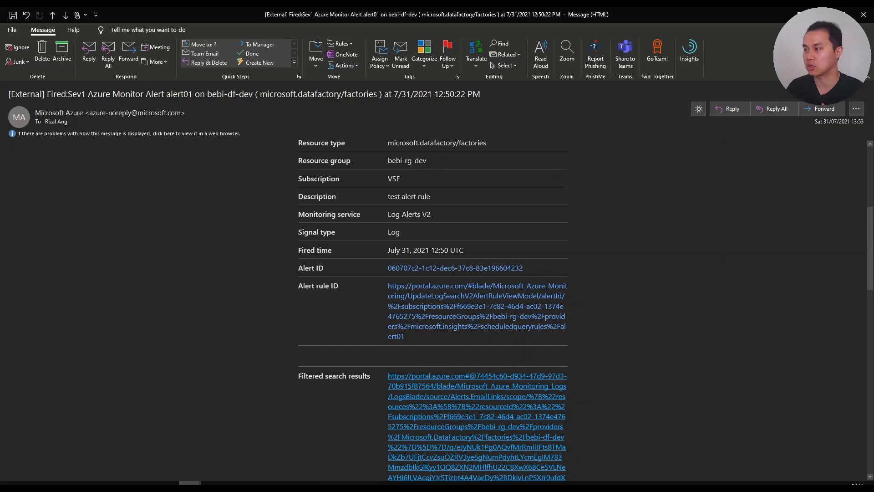
scroll(250, 349, down, 5)
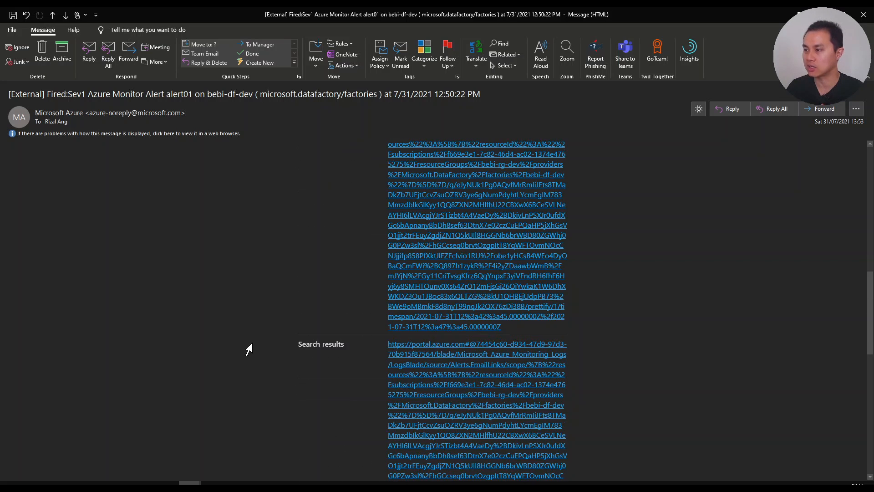
scroll(250, 349, down, 3)
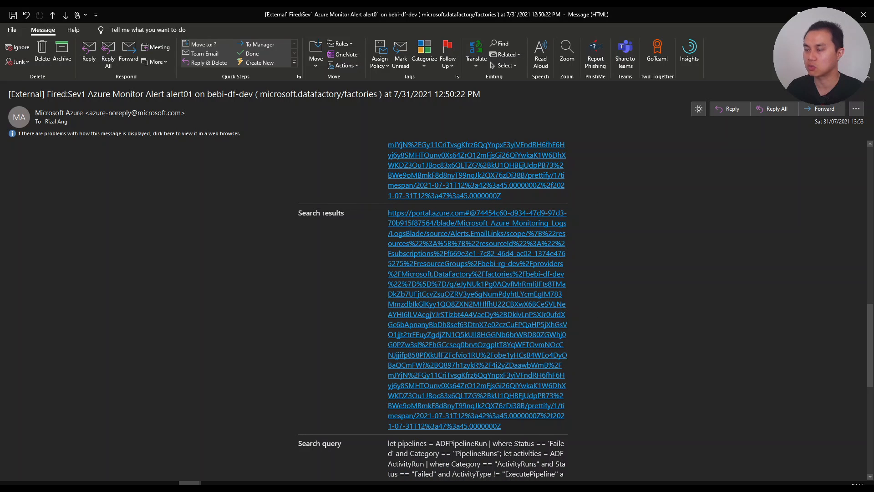
scroll(432, 309, down, 4)
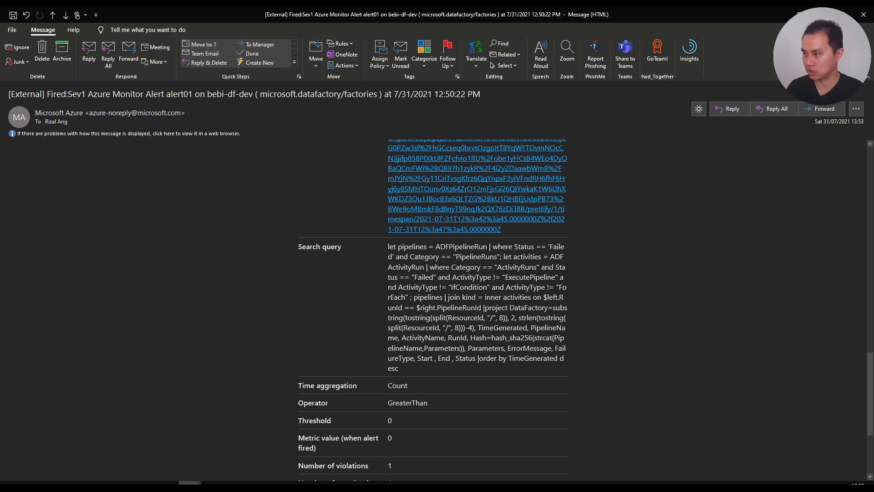
scroll(404, 295, up, 4)
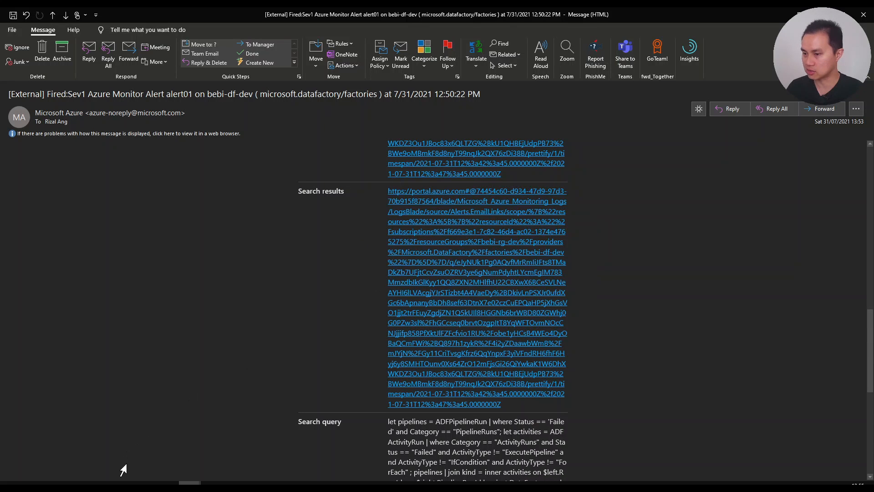
Step: Switch to the browser's Logs page, examine the failed run's parameters and error message columns, and return to the Data Factory pipeline runs
key(alt+Tab)
click(261, 14)
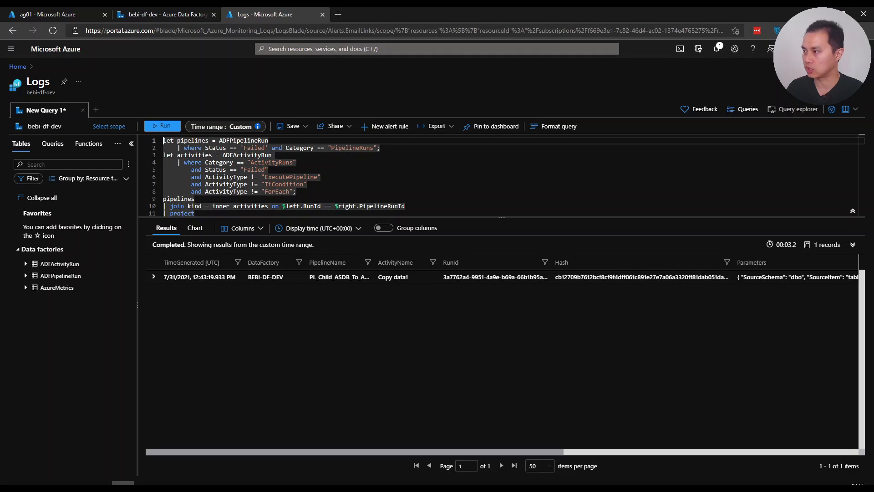
drag(442, 452, 638, 451)
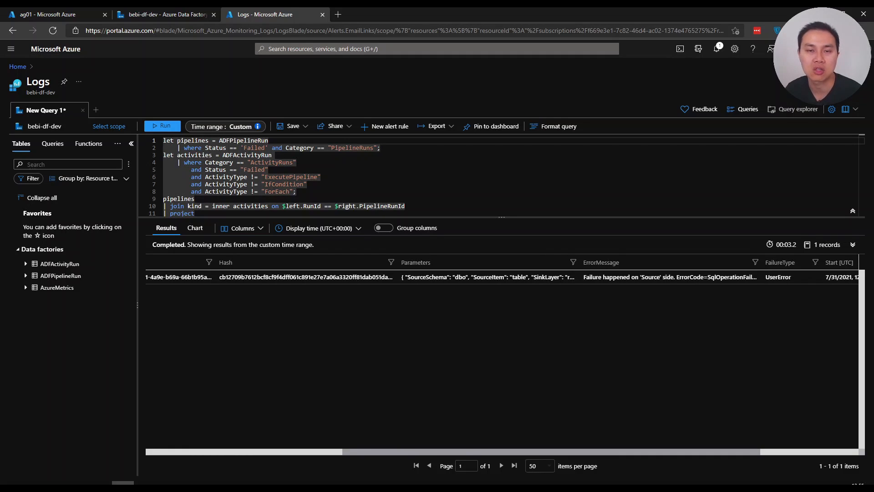
click(174, 11)
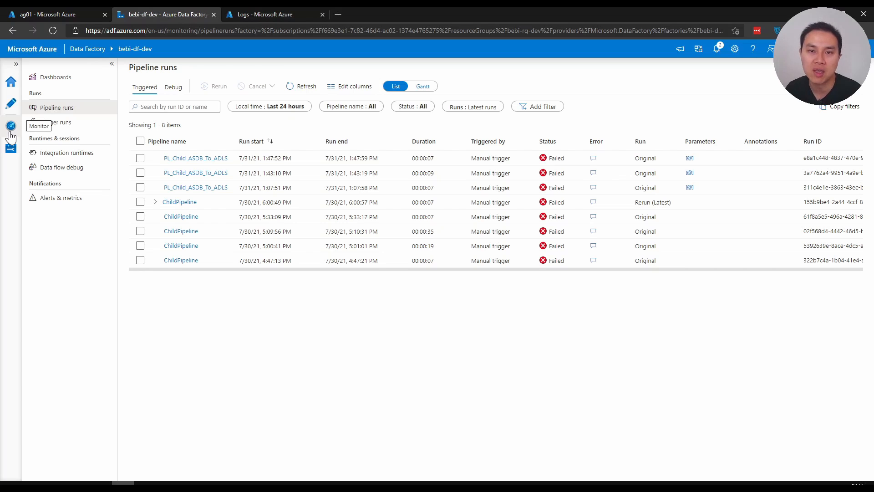